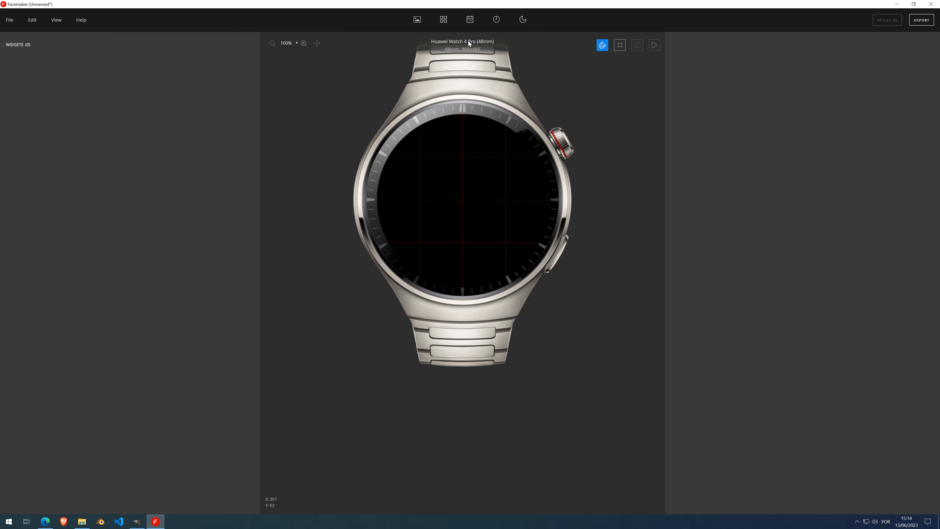
Step: Add a widget with a container inside it and set the container's data type to Steps
click(442, 19)
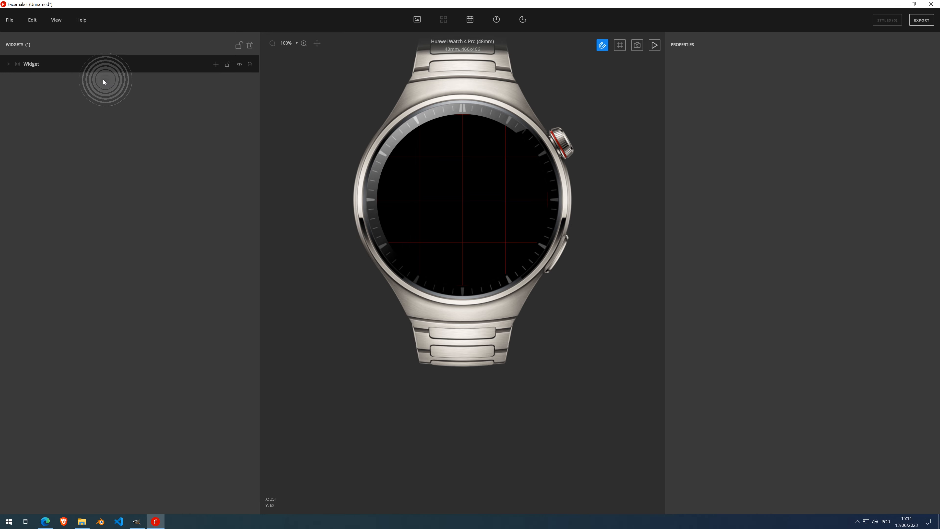
click(81, 72)
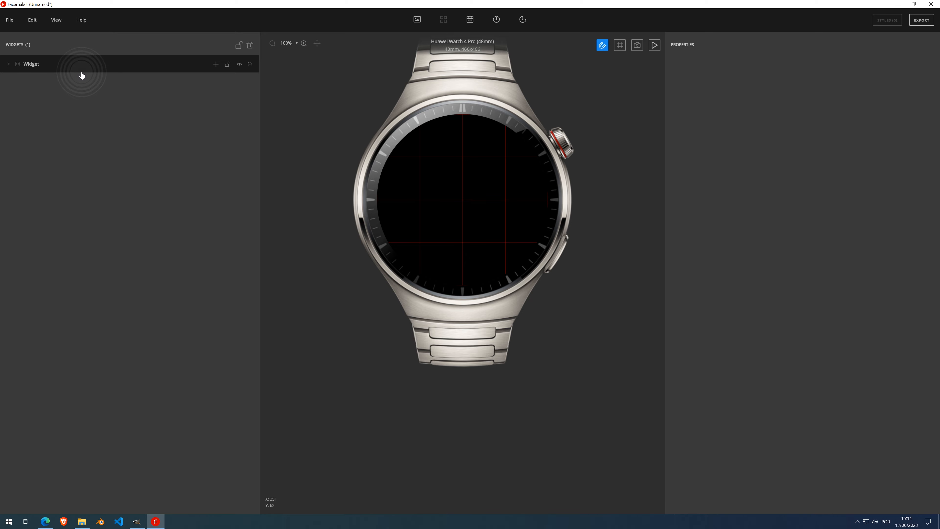
click(215, 65)
click(212, 86)
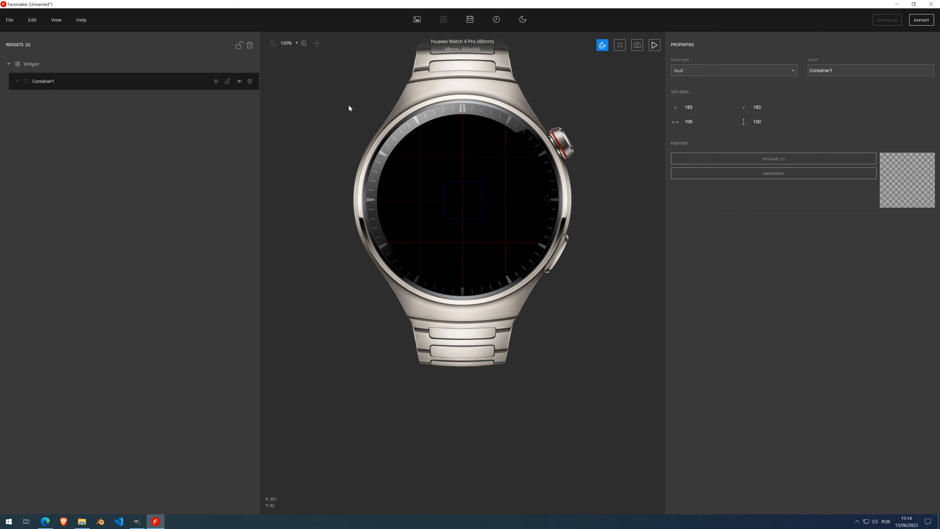
click(700, 75)
scroll(703, 174, down, 15)
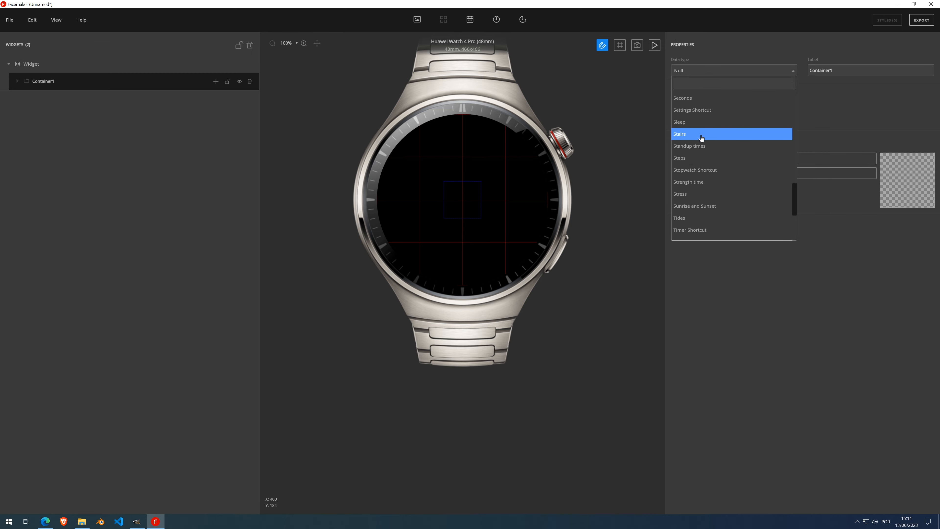
click(689, 162)
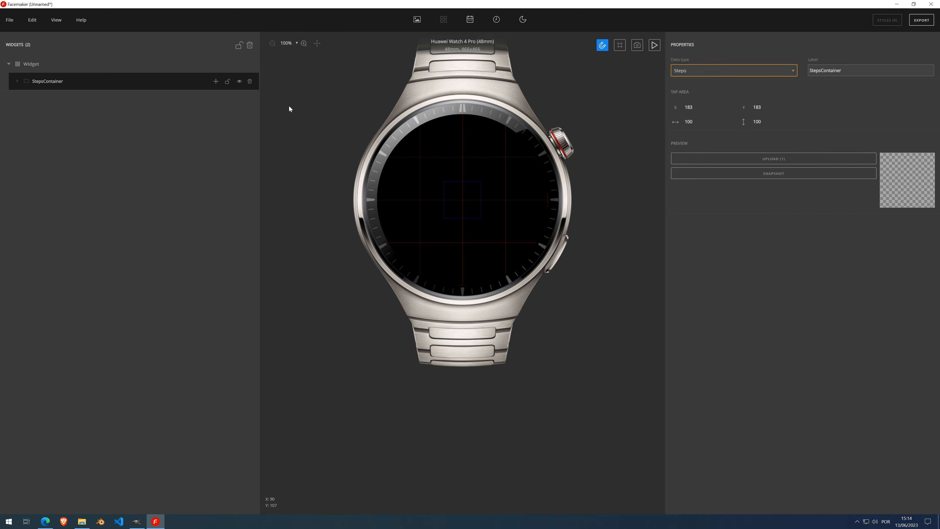
Step: Add an Image Combo to the steps container and set its data type to Steps
click(216, 81)
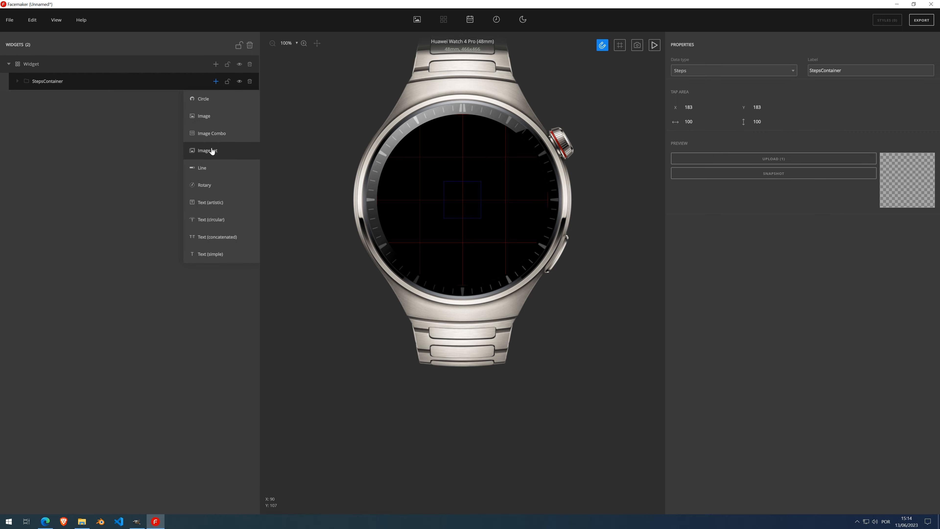
click(212, 134)
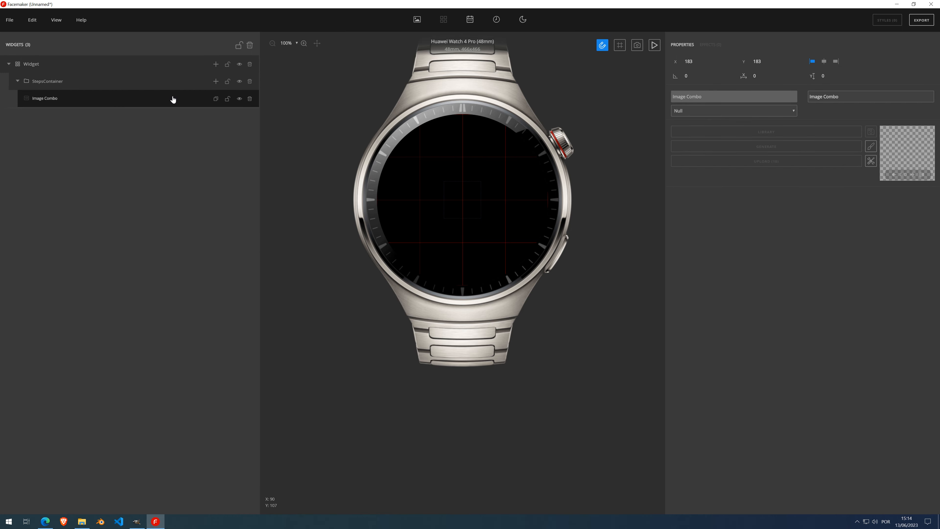
click(691, 110)
click(691, 125)
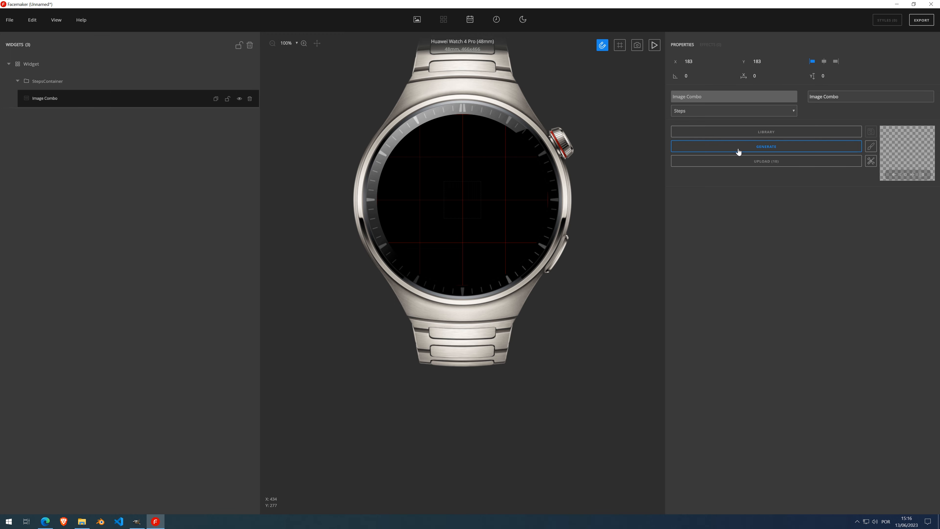
Step: Generate the digit images for the Image Combo and centre the number on the watch face at about X 154, Y 201
click(774, 149)
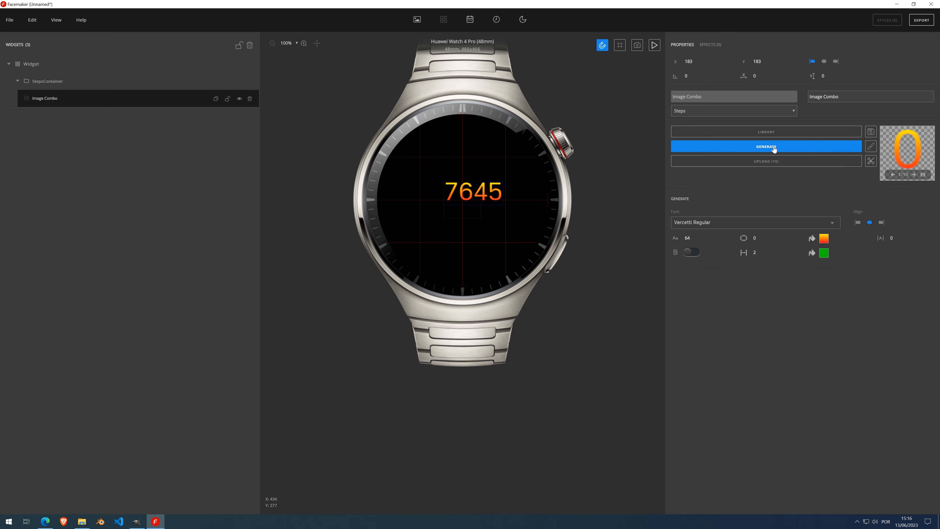
drag(470, 197, 460, 128)
mouse_move(478, 191)
mouse_down()
mouse_move(457, 199)
mouse_move(469, 196)
mouse_up()
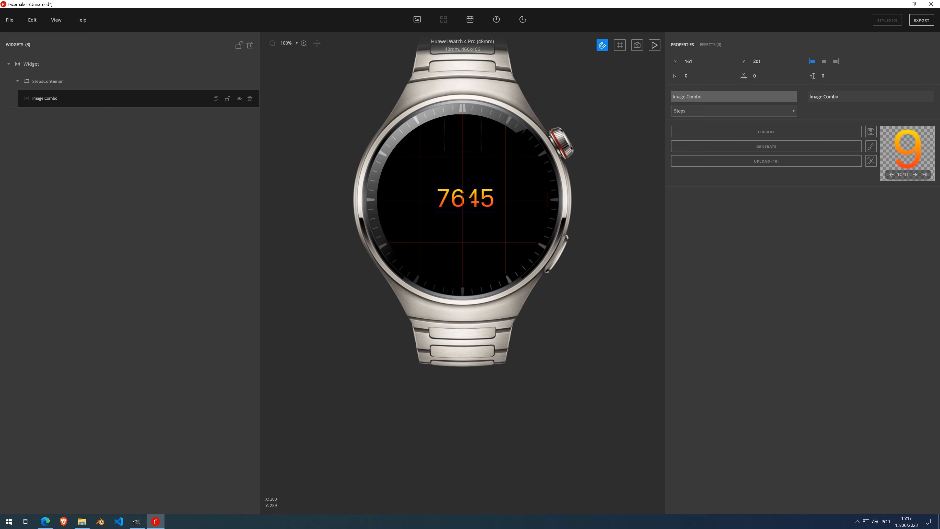
drag(470, 200, 463, 200)
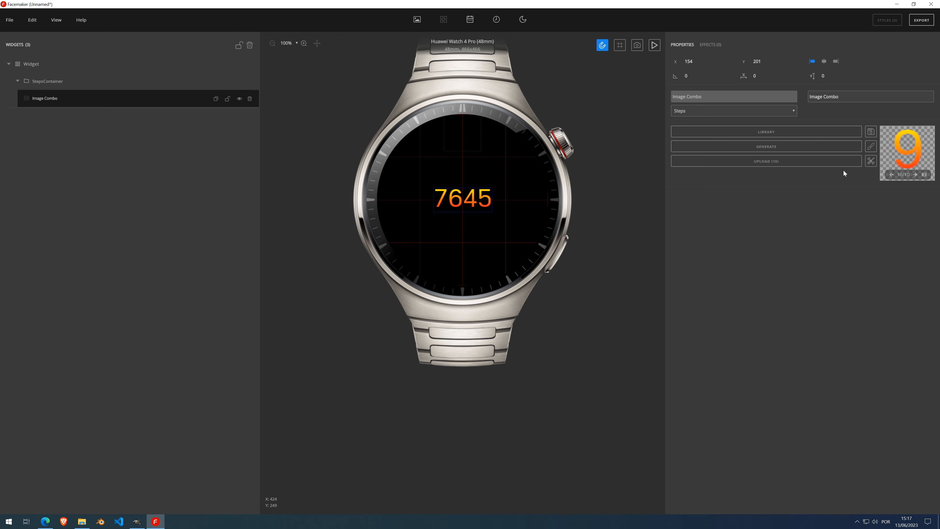
Step: Examine all the generated digit images in the frame editor
click(925, 175)
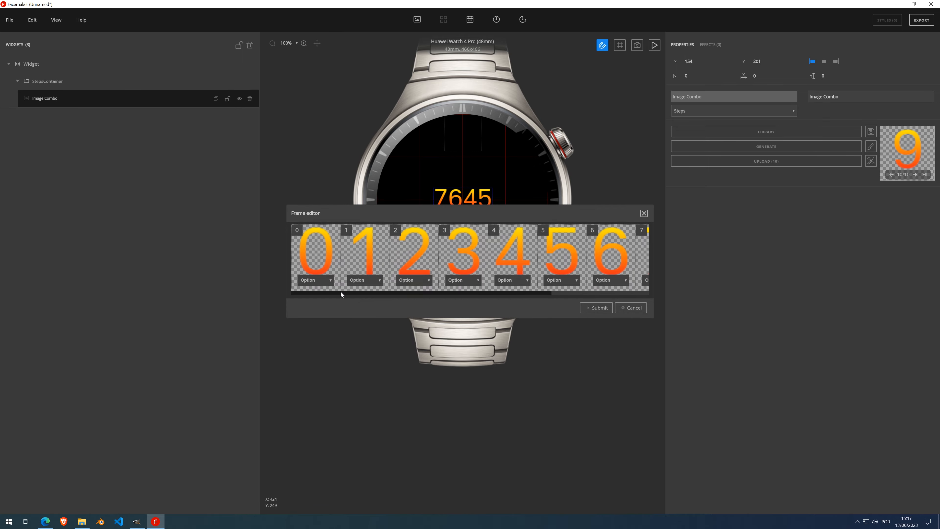
drag(340, 294, 506, 298)
drag(430, 294, 495, 296)
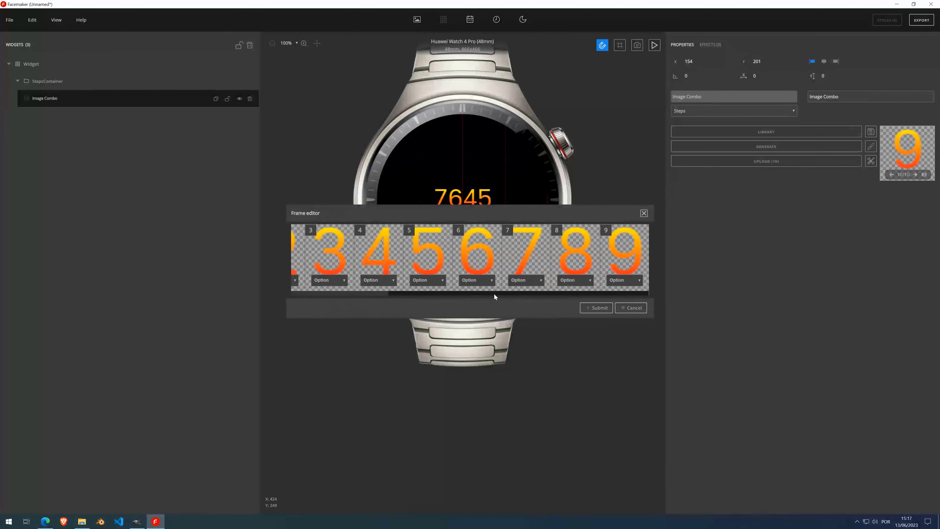
click(644, 213)
Step: Reopen the digit generation settings and try the left and right alignments, ending on centre
click(769, 151)
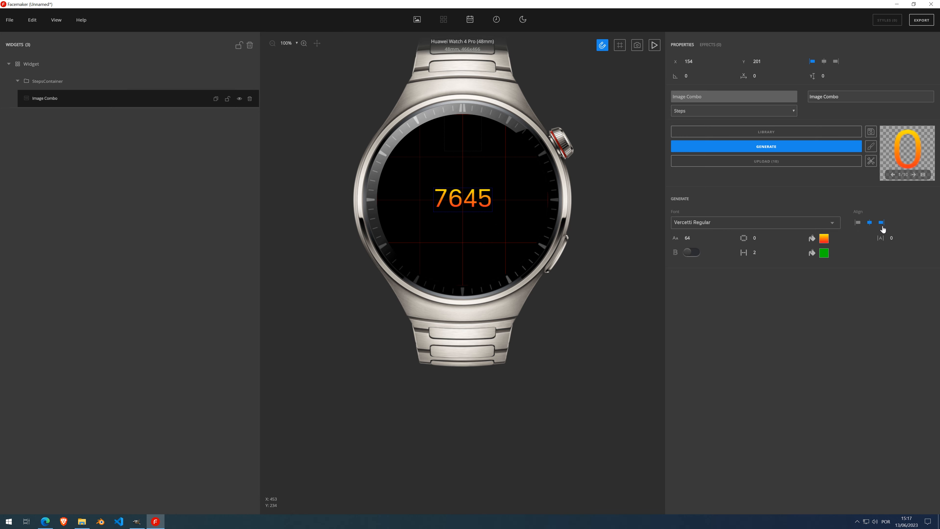
click(858, 223)
click(882, 222)
click(869, 224)
click(859, 224)
click(879, 223)
click(869, 224)
Step: Change the generated digits' font to Satoshi Variable Bold and set the font size to 58
click(728, 225)
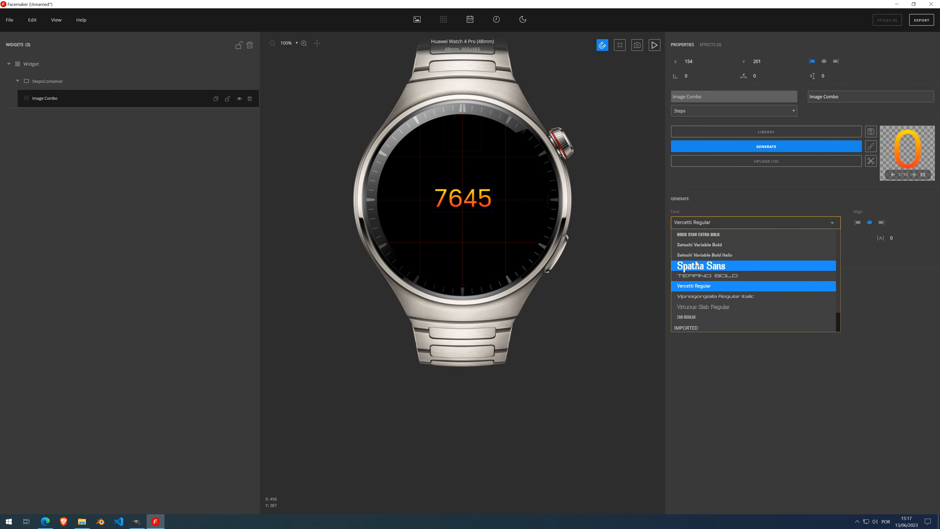
click(698, 247)
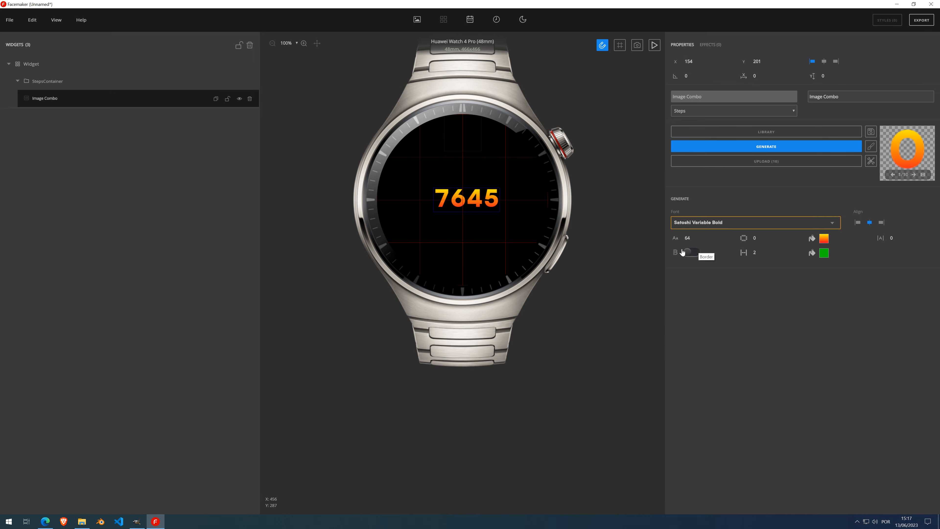
drag(696, 239, 696, 236)
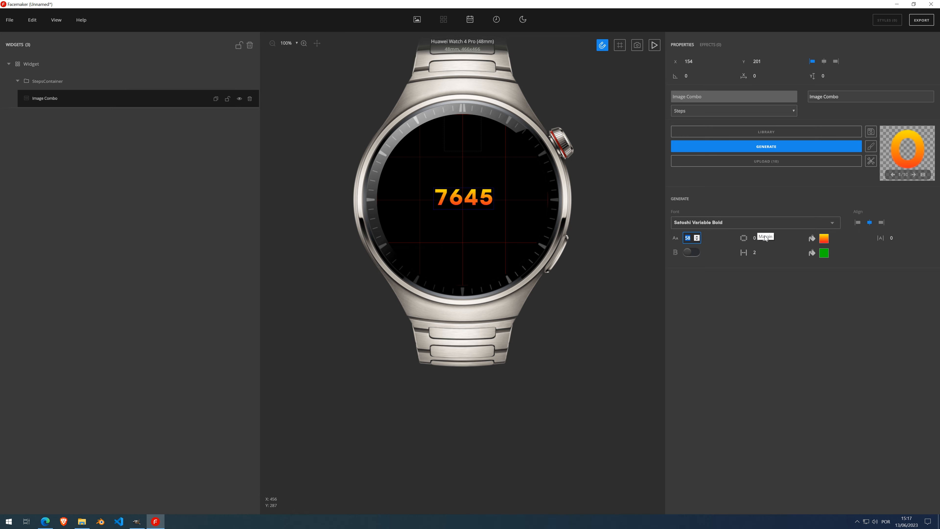
Step: Try larger margins around the digits, up to 13, and return the margin to 0
drag(766, 238, 765, 237)
click(765, 236)
click(765, 236)
click(765, 236)
click(764, 236)
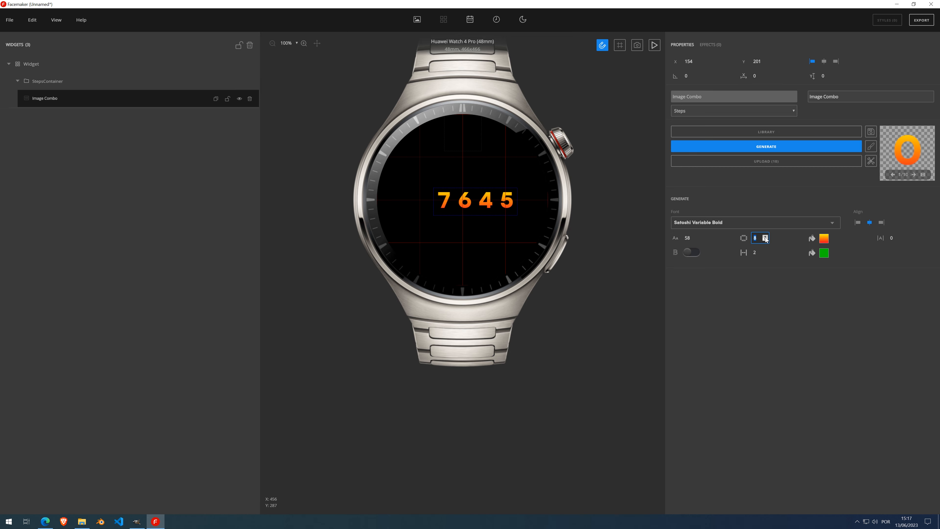
click(766, 239)
click(765, 239)
click(765, 239)
click(765, 239)
click(765, 239)
click(765, 239)
click(765, 239)
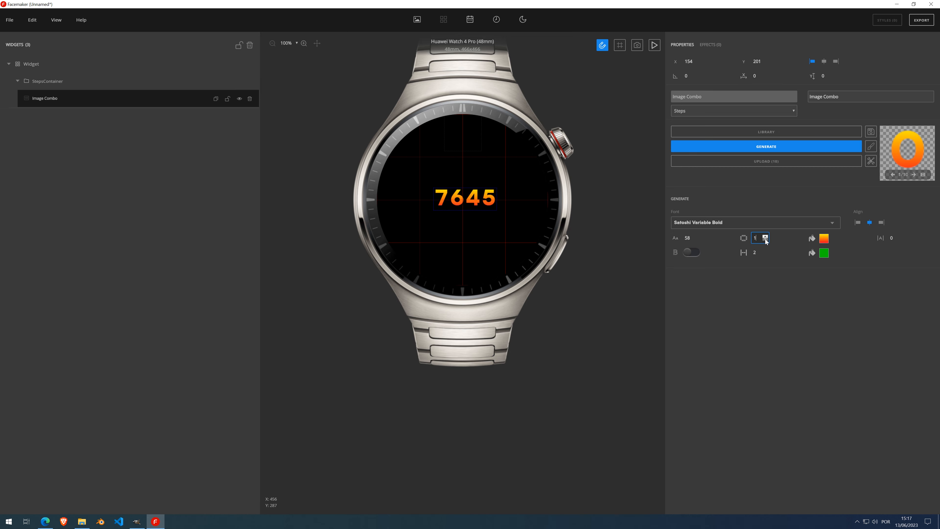
click(765, 239)
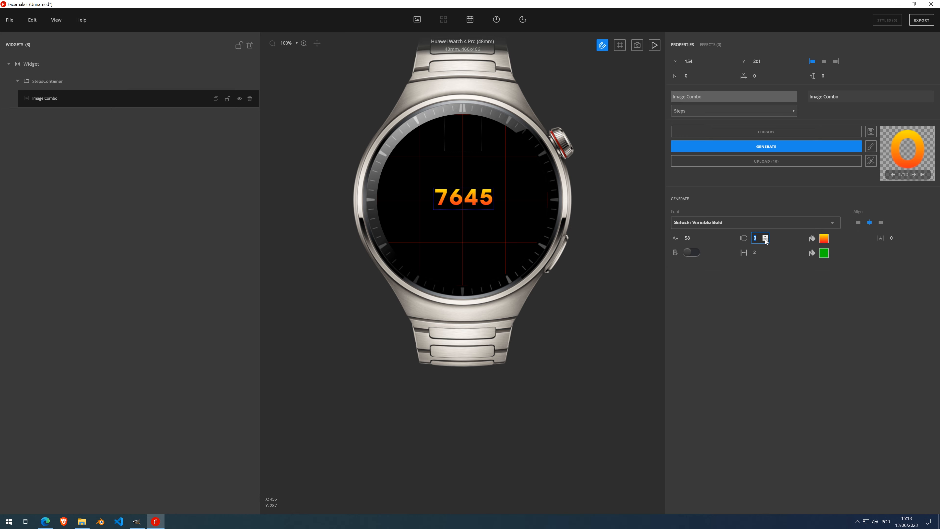
click(765, 236)
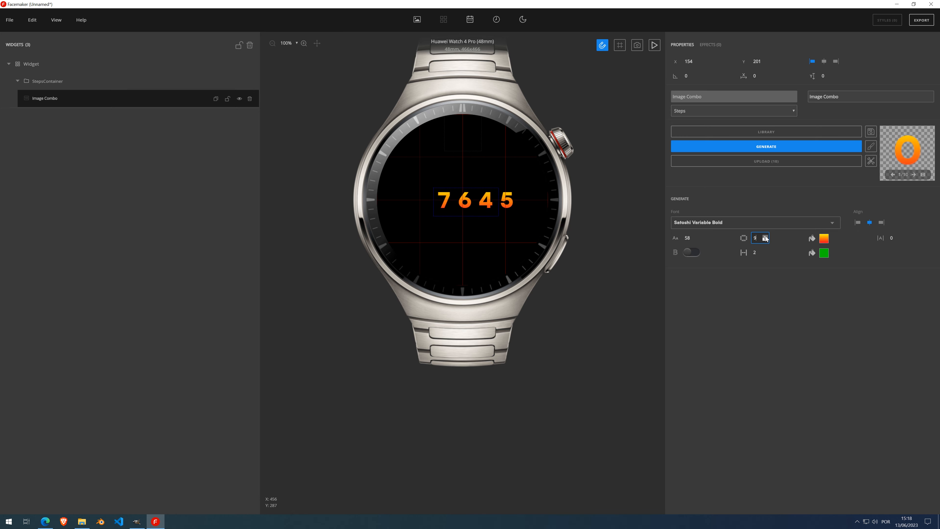
click(766, 240)
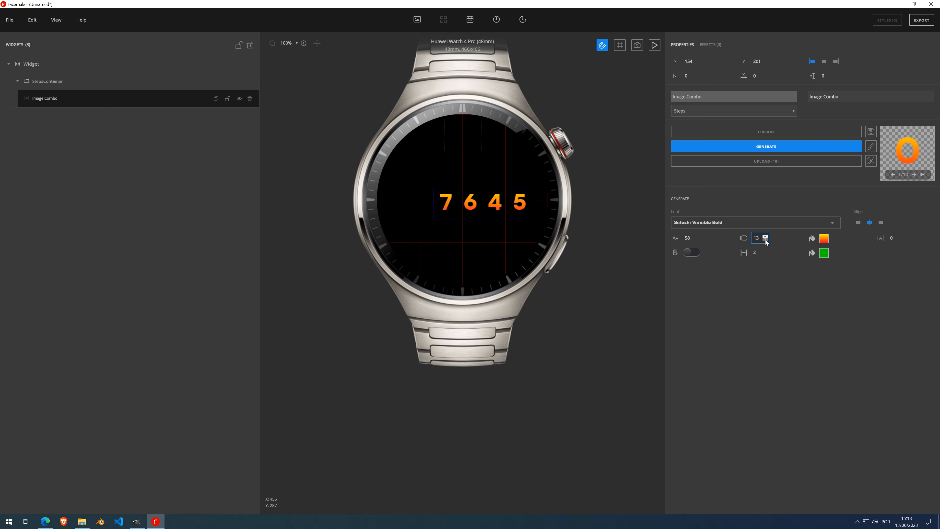
click(765, 240)
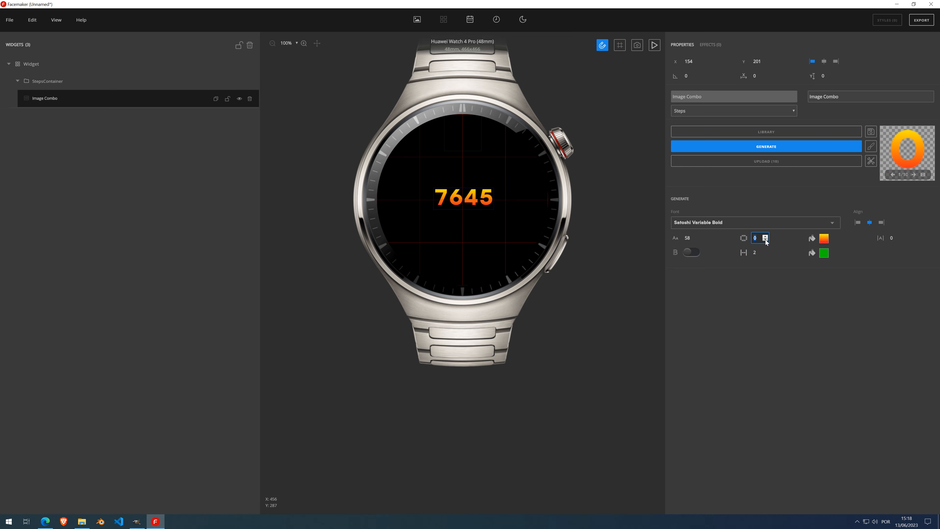
Step: Try several preset gradients and a reversed direction on the digit fill, settling on the metallic grey-white-grey gradient
click(824, 241)
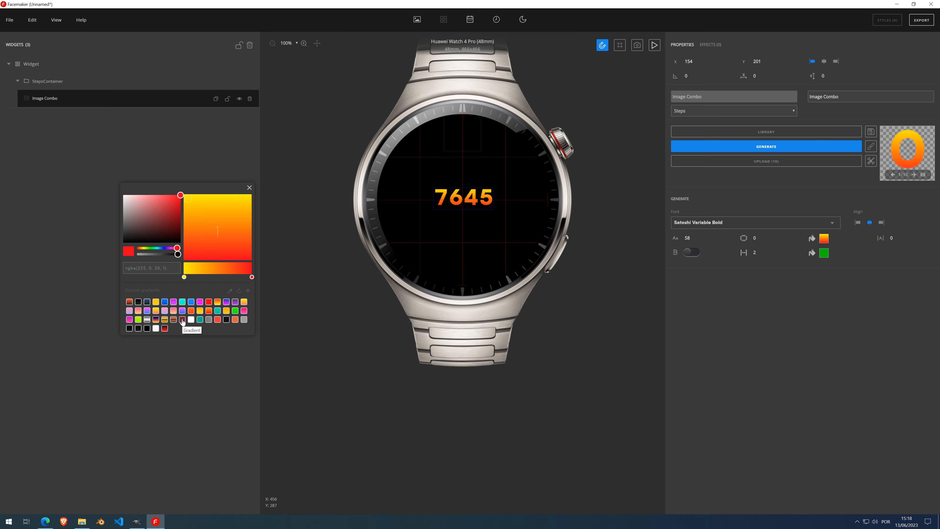
click(227, 303)
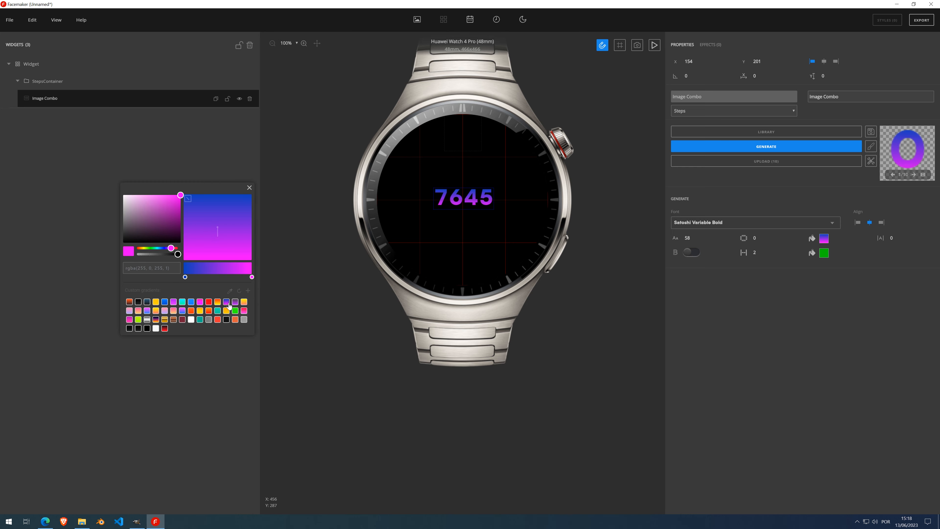
click(129, 302)
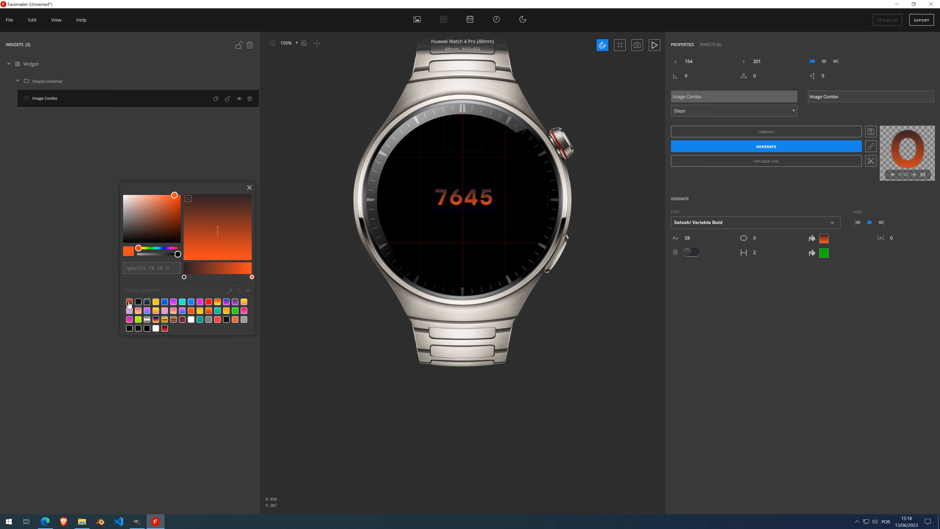
click(218, 303)
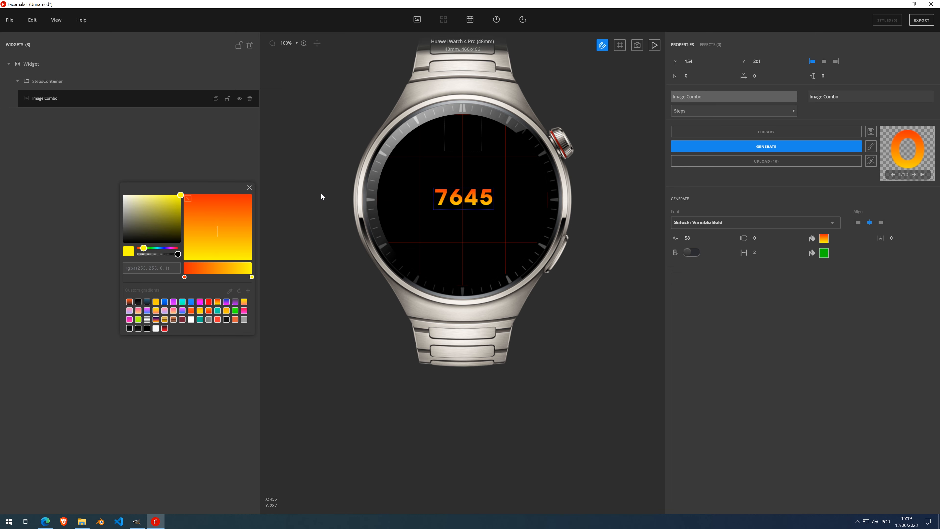
drag(217, 237, 217, 215)
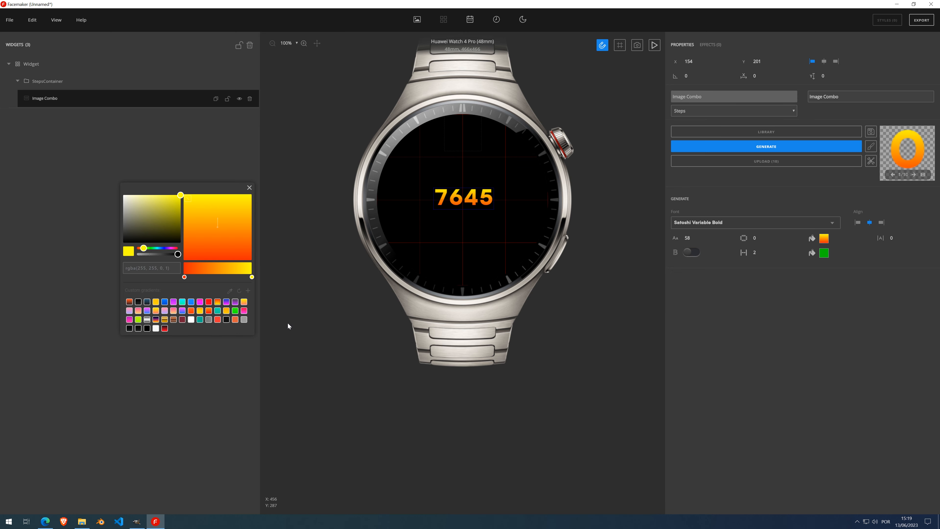
click(165, 319)
click(147, 320)
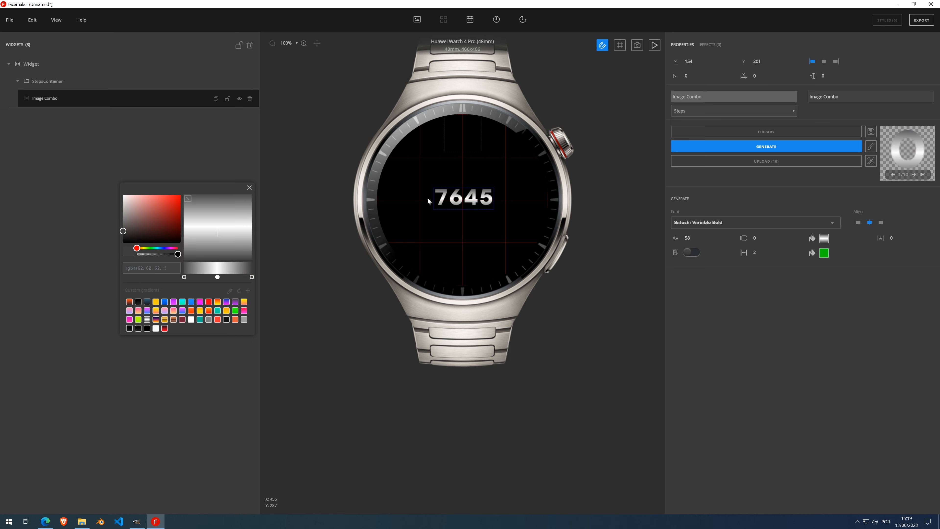
Step: Add a light grey and a dark grey stop to the first half of the metallic gradient and save it as a custom gradient
click(198, 276)
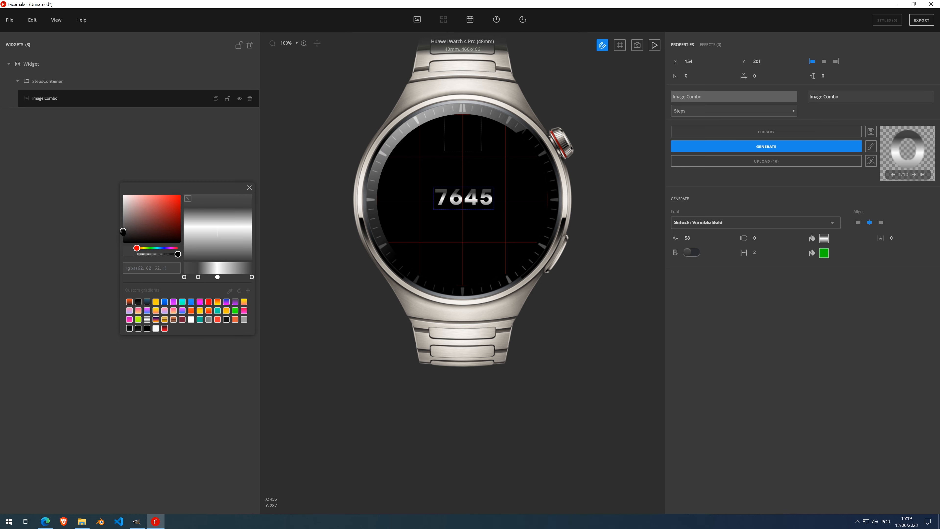
mouse_move(123, 231)
mouse_down()
mouse_move(118, 206)
mouse_move(118, 228)
mouse_up()
click(206, 277)
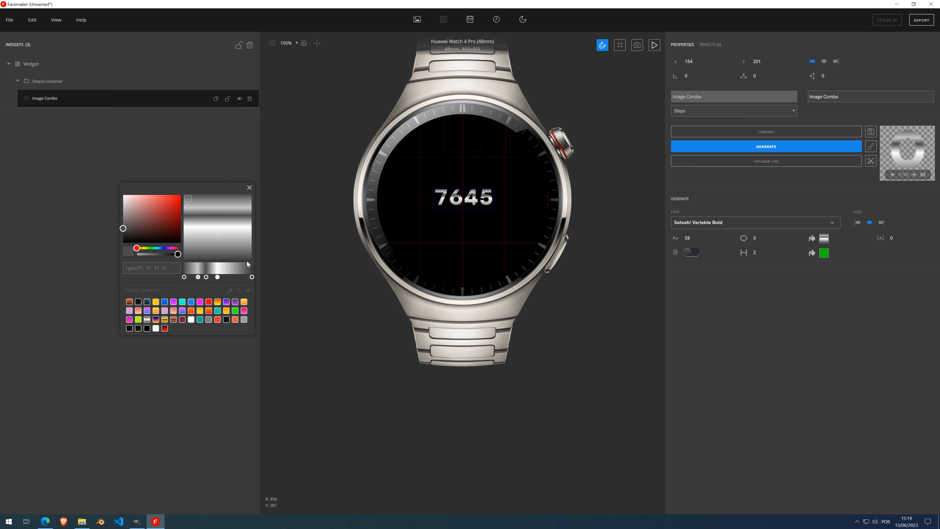
click(248, 292)
click(256, 195)
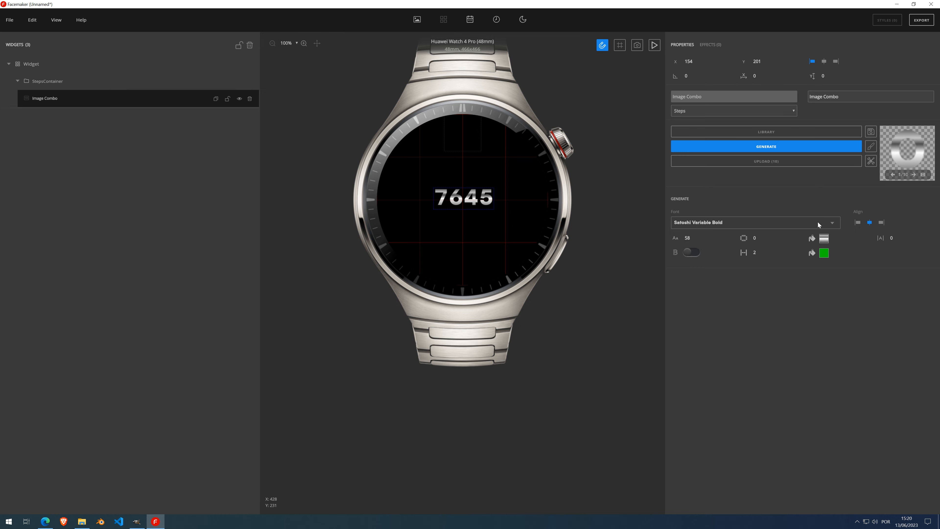
Step: Set the digits' kerning to 34 and open the frame editor to examine the spaced digit images
click(902, 237)
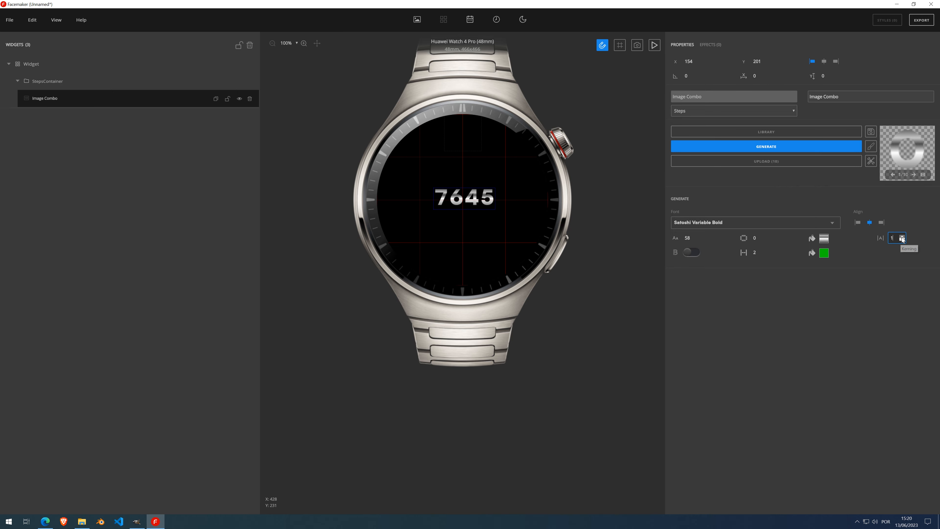
click(902, 237)
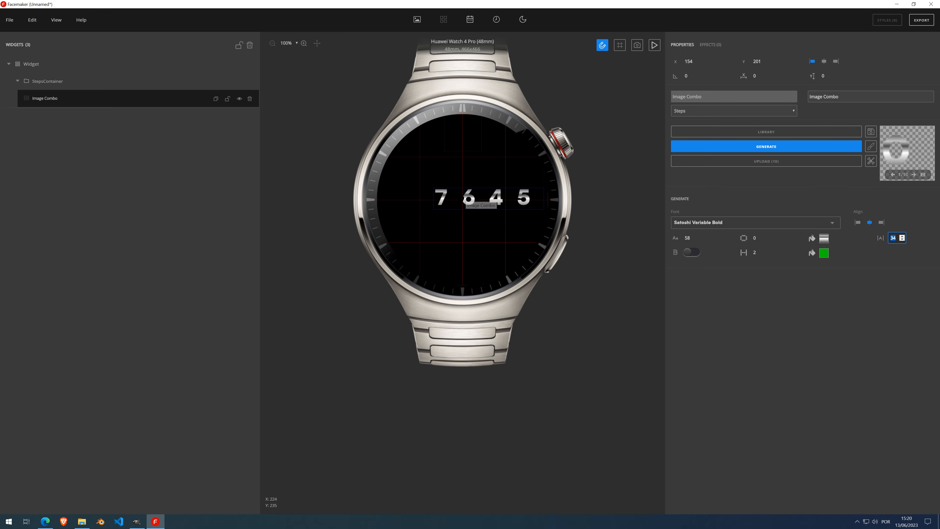
click(923, 175)
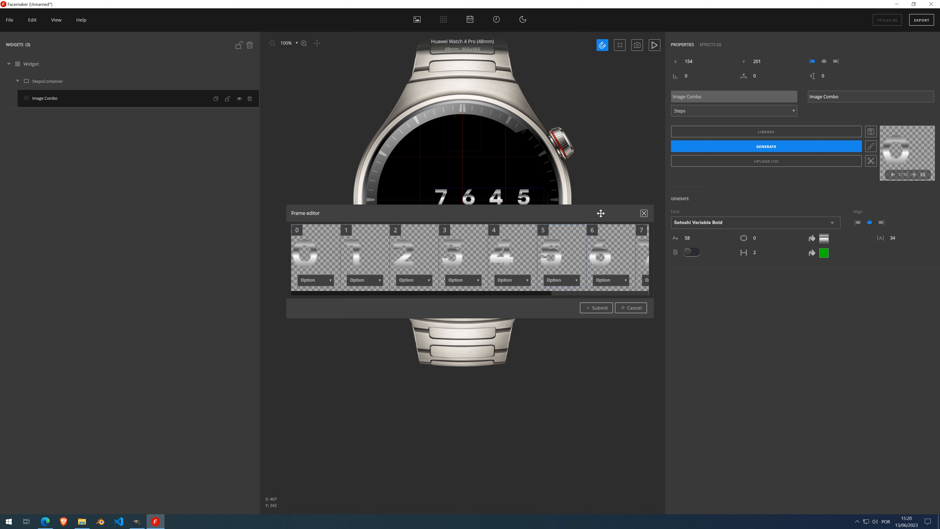
Step: Close the frame editor without submitting changes and set the digits' kerning back to 0
click(644, 214)
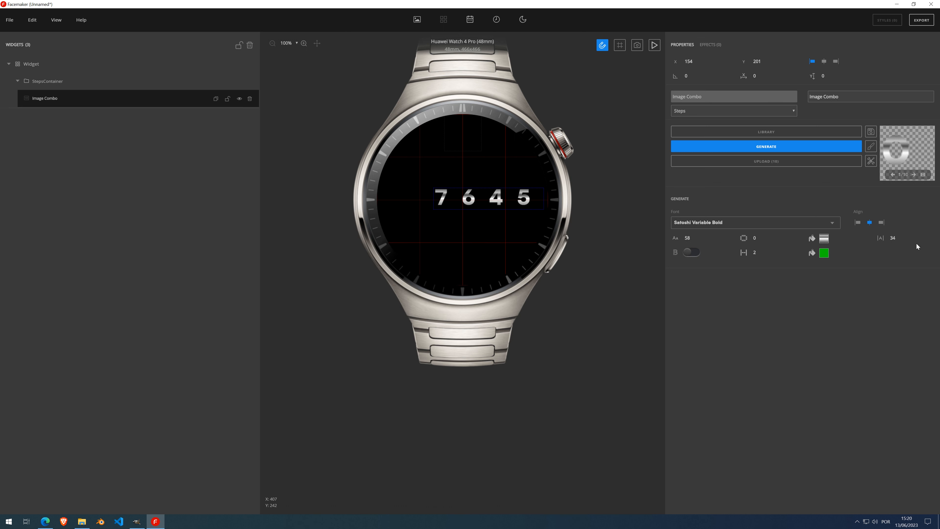
click(902, 240)
drag(903, 241, 903, 242)
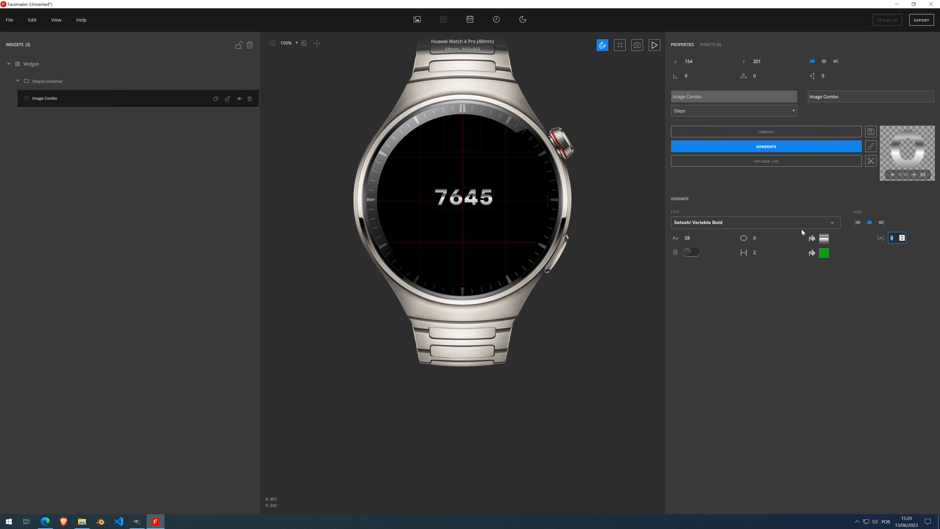
click(732, 321)
Step: Turn on the outline for the generated digits and inspect it up close
click(695, 253)
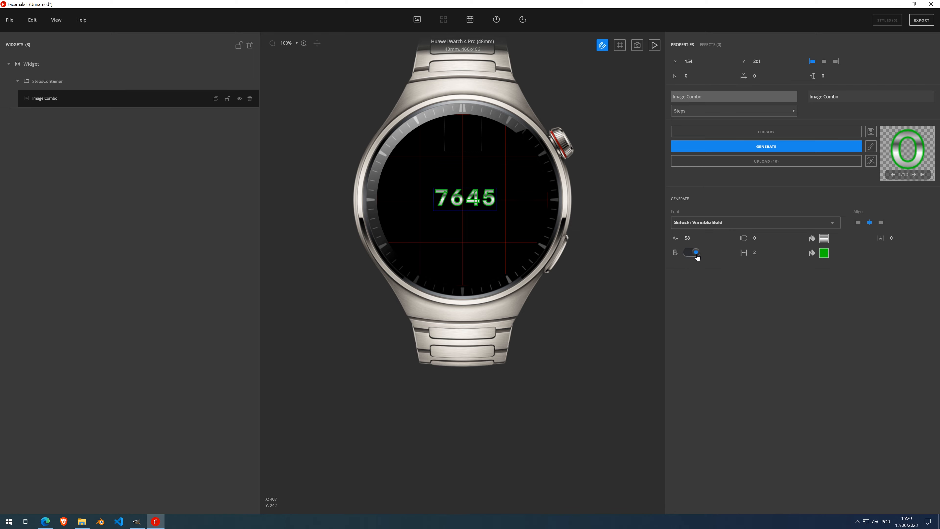
scroll(469, 193, up, 6)
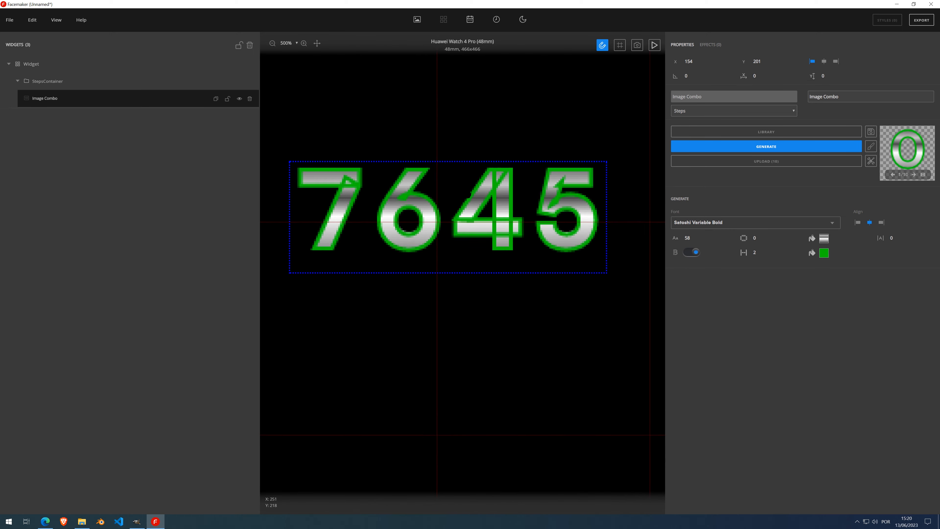
scroll(470, 193, down, 1)
Step: Change the digits' font to Rock Star Extra Bold
click(698, 225)
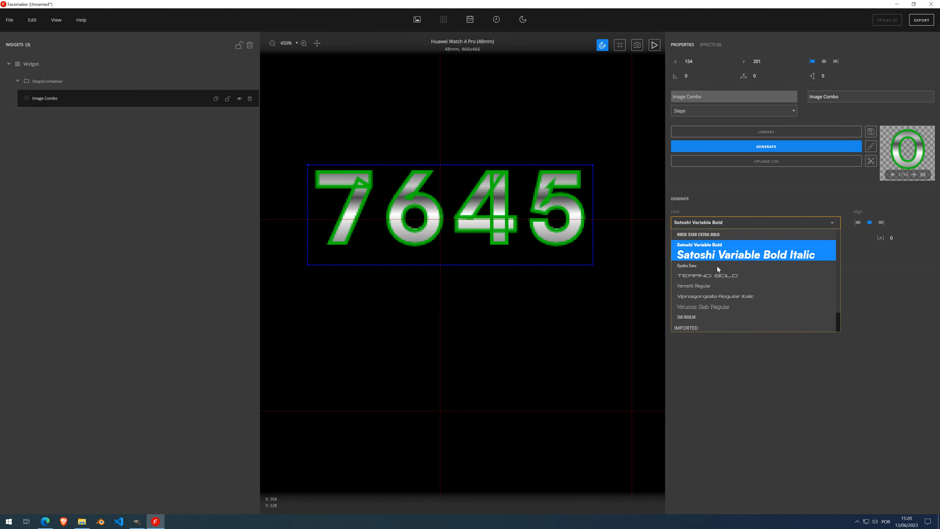
scroll(709, 269, up, 3)
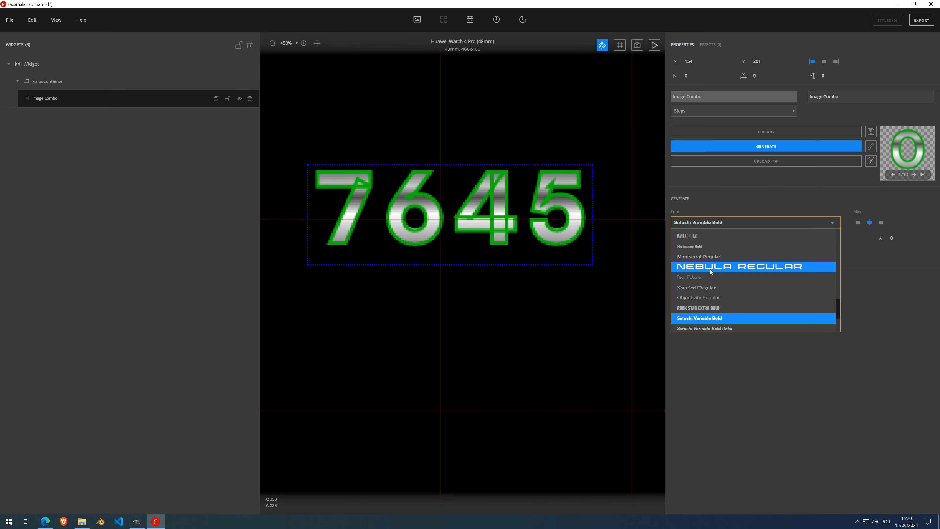
click(710, 311)
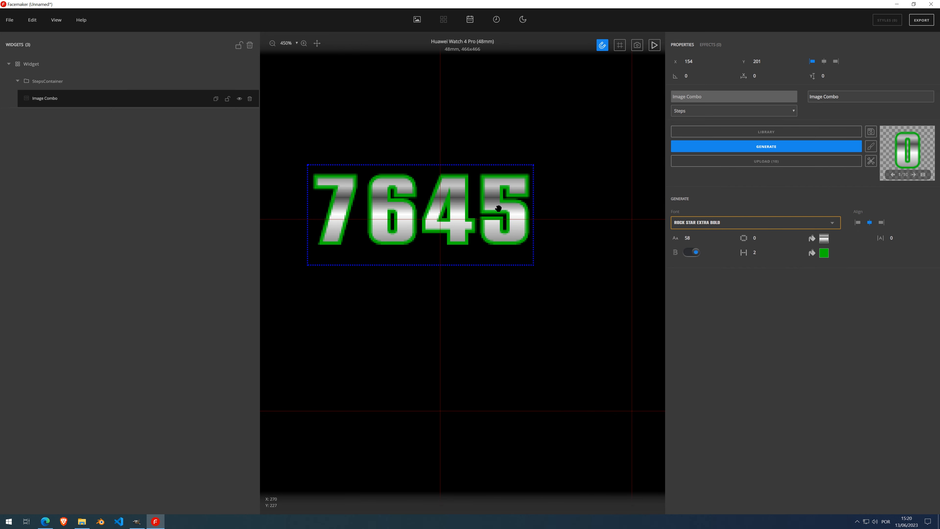
scroll(487, 210, down, 7)
scroll(487, 210, up, 7)
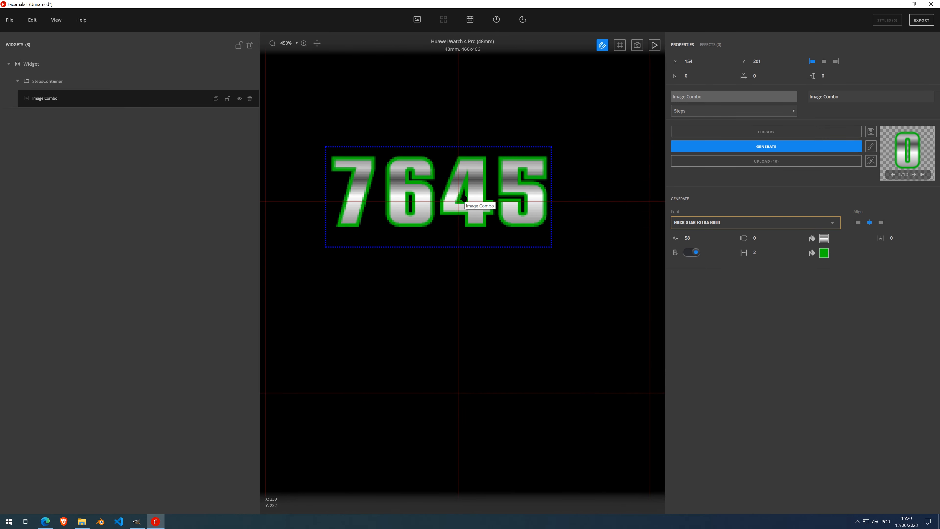
Step: Try a thicker outline of 4 on the digits, settle on a width of 1, and recolour the outline red
click(765, 255)
scroll(765, 255, up, 4)
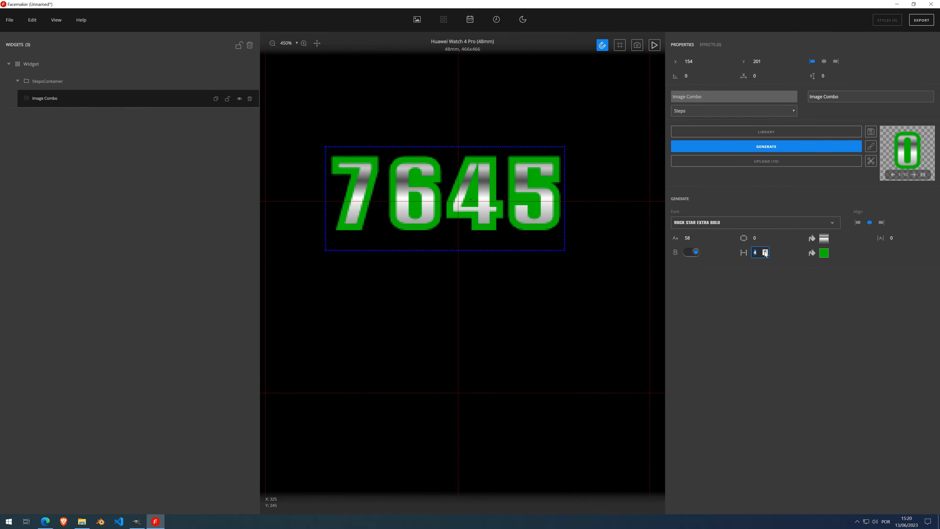
scroll(764, 255, down, 4)
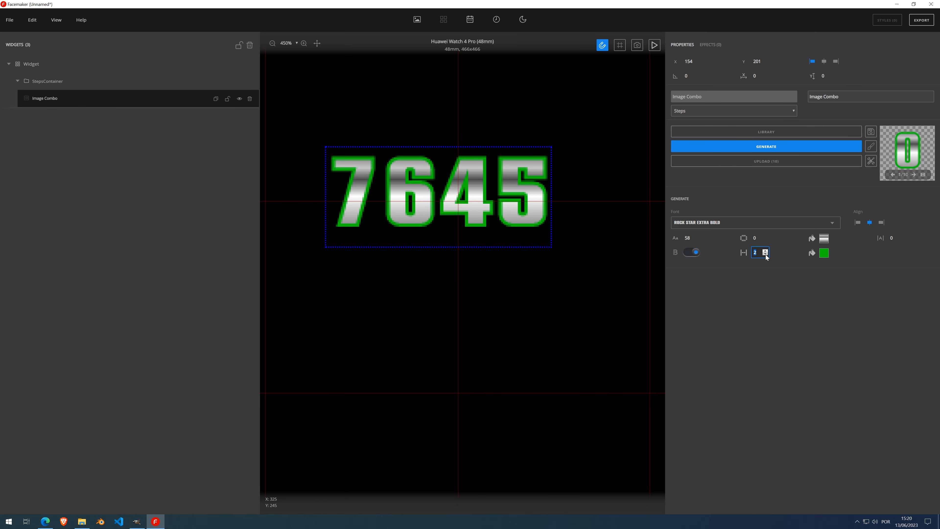
click(824, 253)
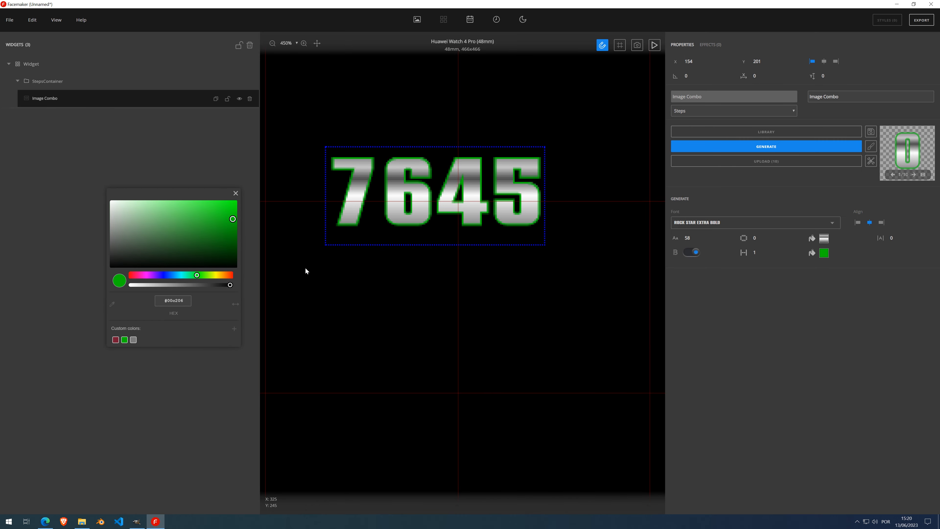
drag(229, 274, 239, 275)
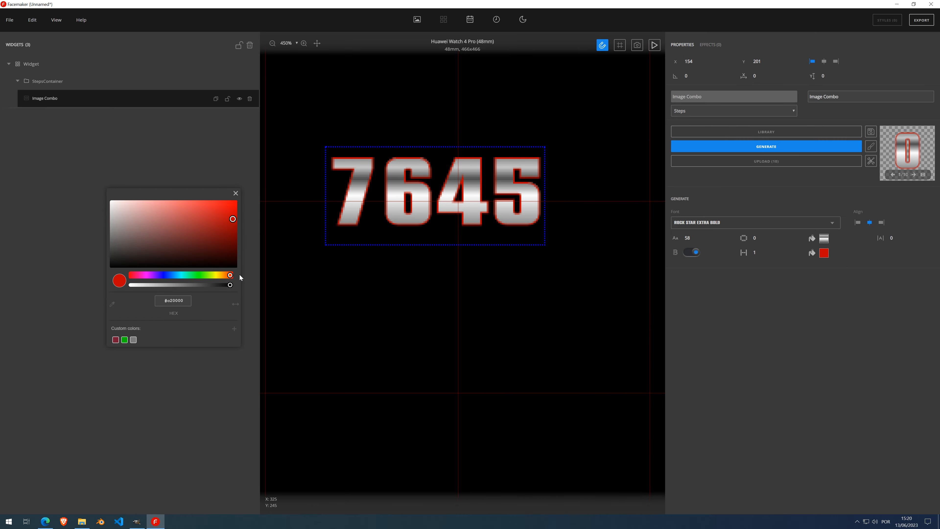
click(236, 194)
scroll(378, 218, down, 7)
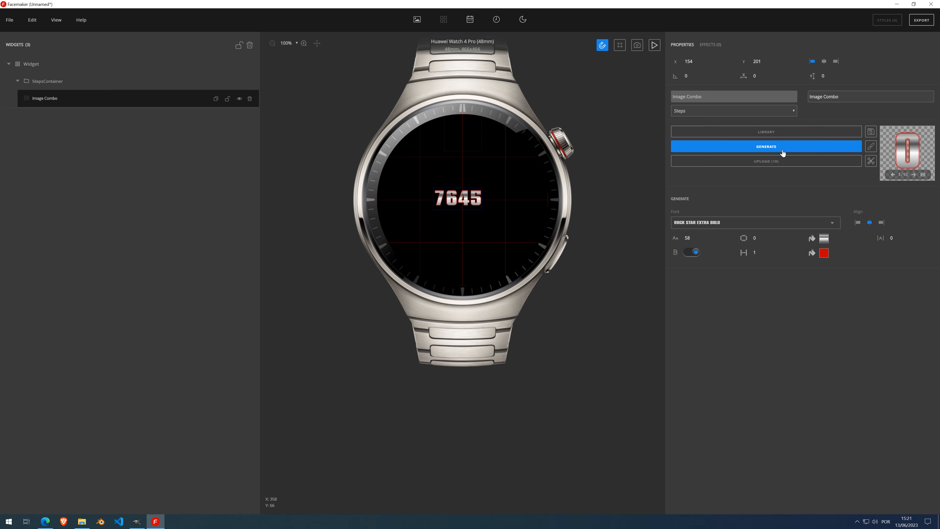
Step: Look through the effects available for the Image Combo, then return to its properties and collapse the generator settings
click(714, 47)
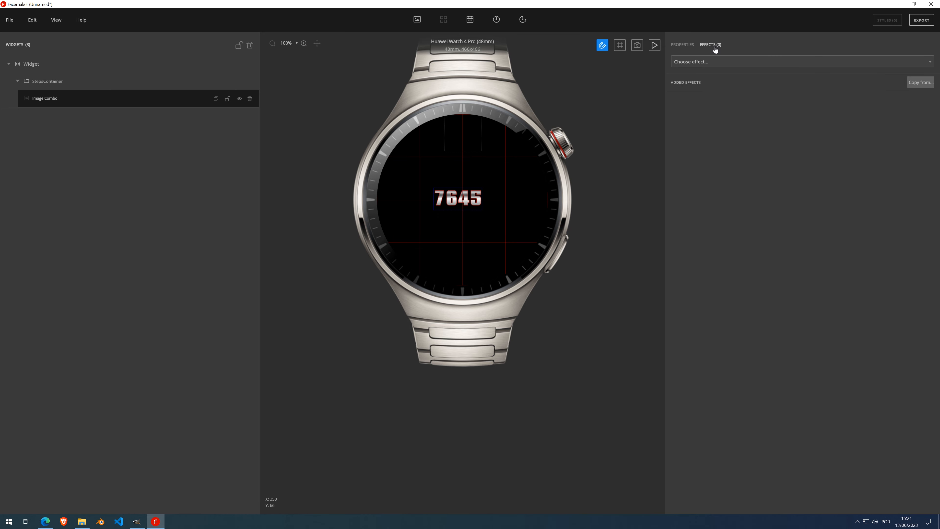
click(708, 62)
scroll(690, 145, down, 8)
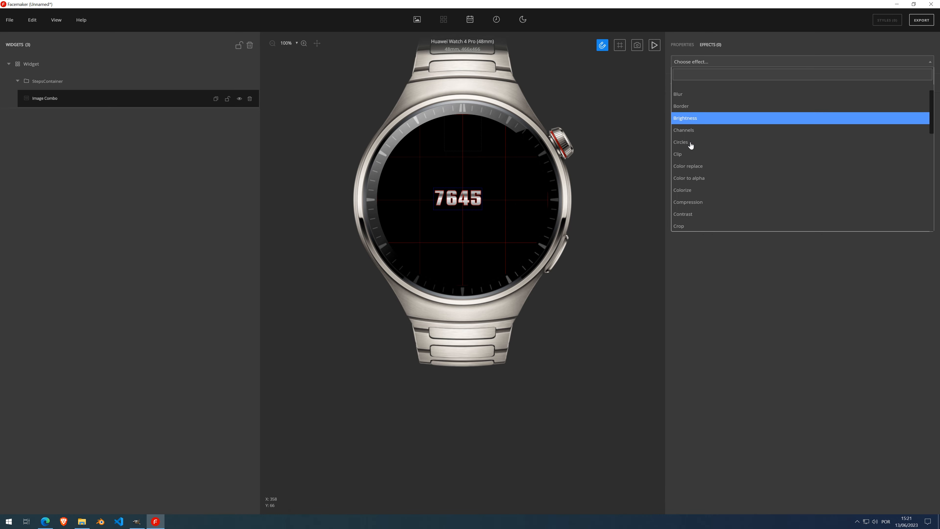
scroll(691, 142, up, 8)
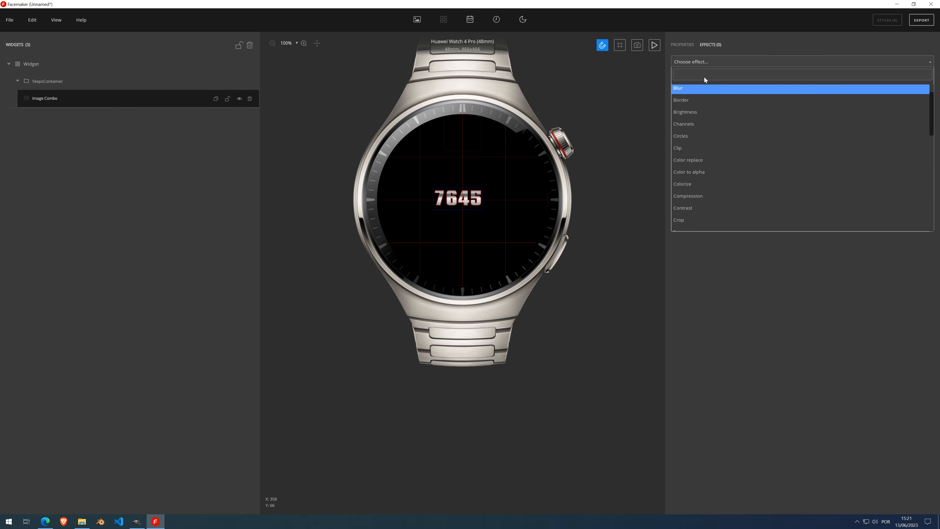
scroll(701, 167, down, 8)
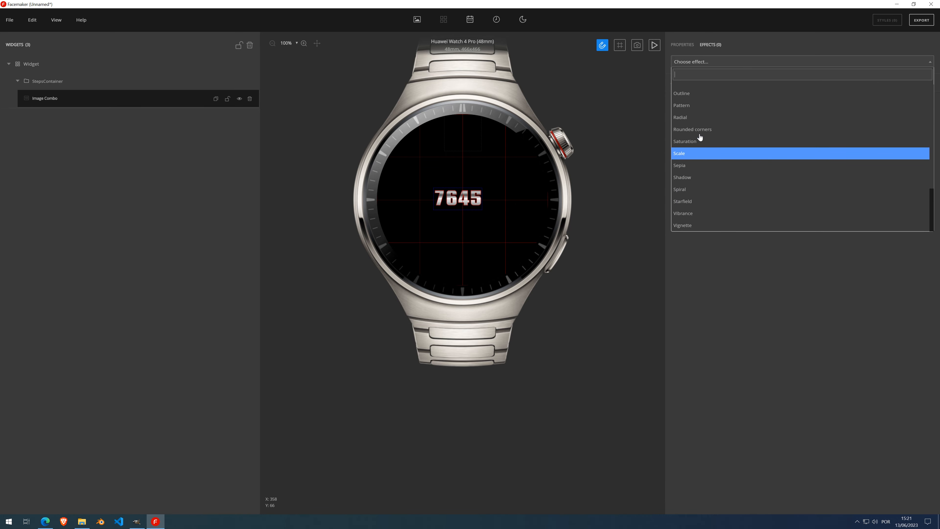
click(683, 46)
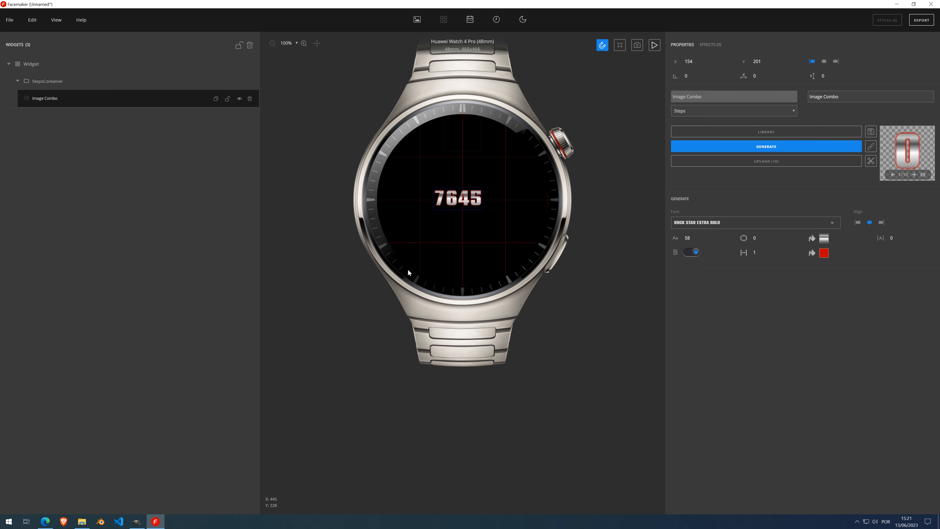
click(783, 148)
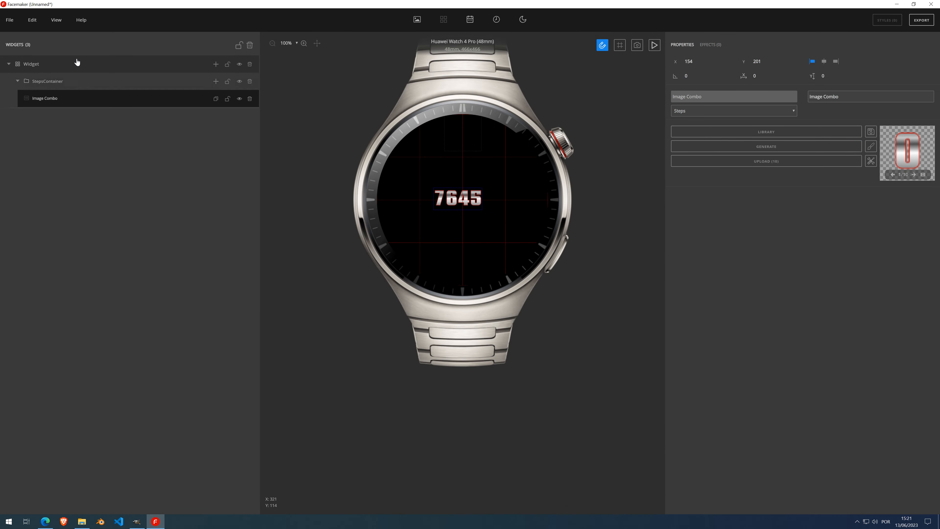
Step: Hide the grid and move the Image Combo freely to about X 168, Y 226
key(ctrl+g)
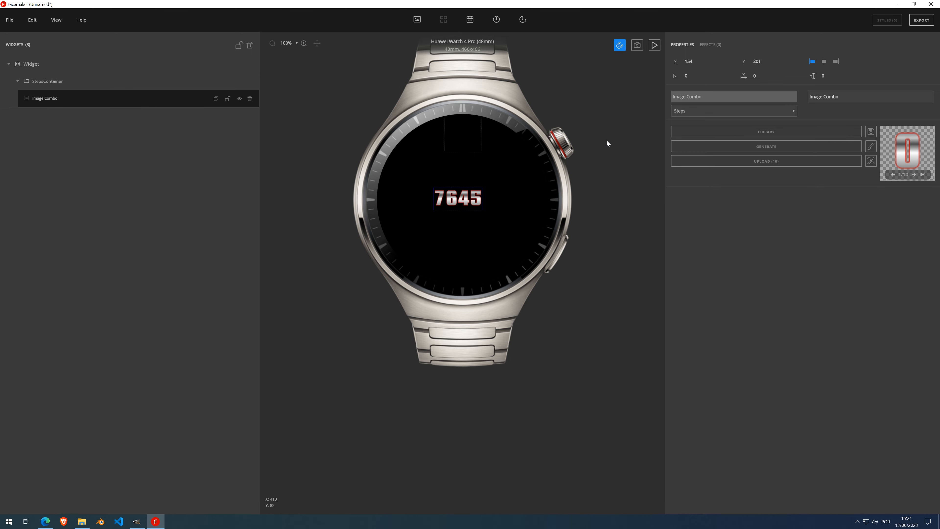
drag(449, 196, 454, 206)
scroll(458, 205, up, 5)
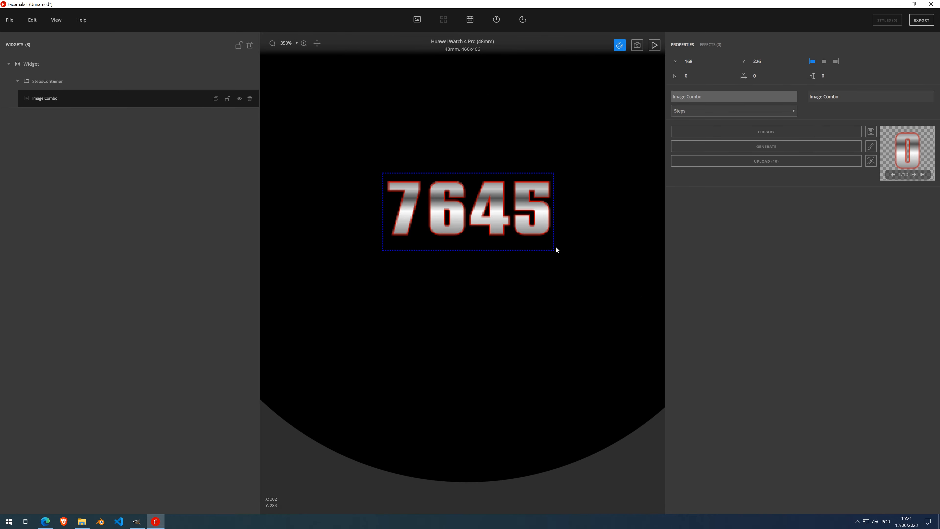
scroll(516, 192, down, 5)
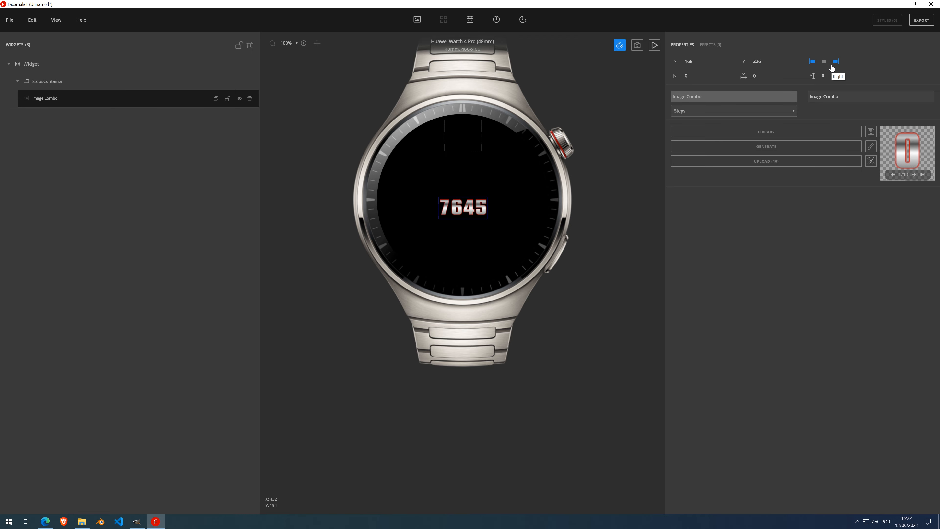
Step: Show the grid and snap the Image Combo's top-left corner to the watch face's centre at X 234, Y 234
click(48, 21)
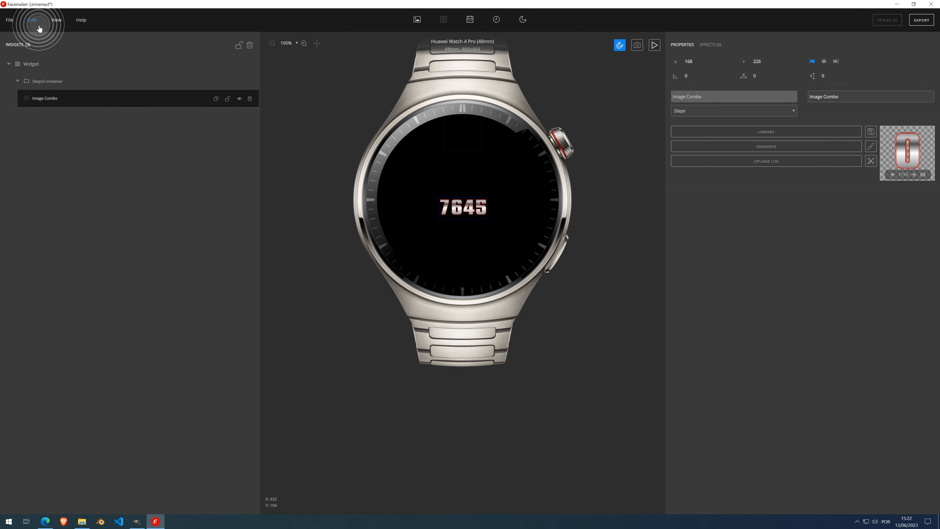
click(60, 72)
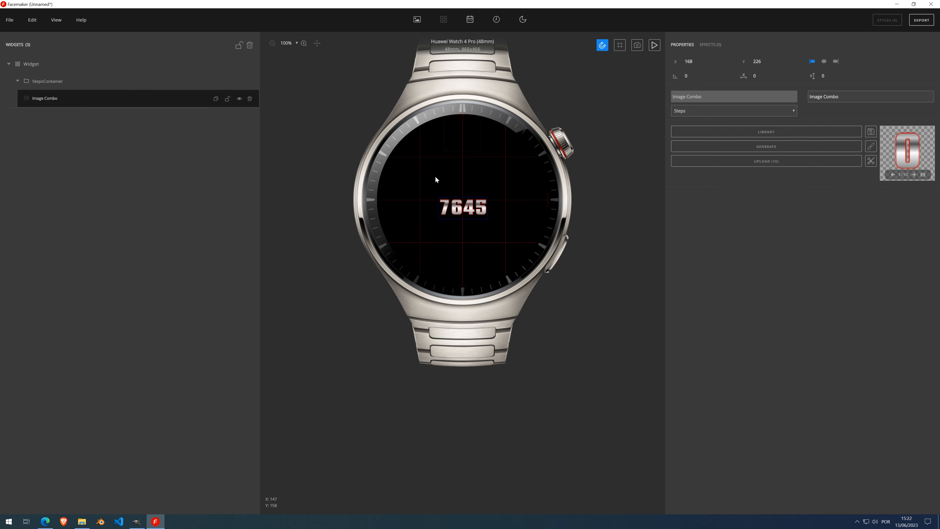
drag(457, 209, 481, 211)
scroll(479, 211, up, 5)
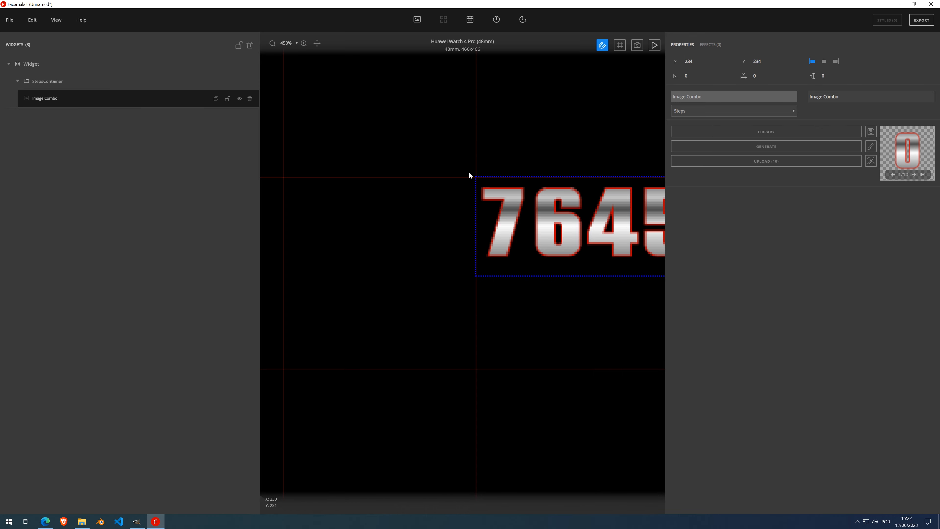
scroll(477, 174, down, 5)
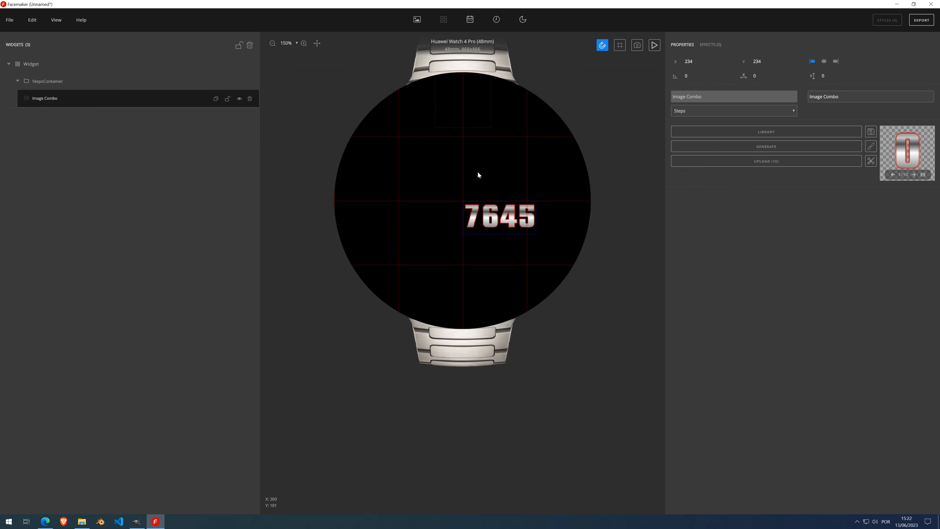
Step: Set the Image Combo's alignment to right and inspect its position against the centre guides
scroll(460, 204, up, 3)
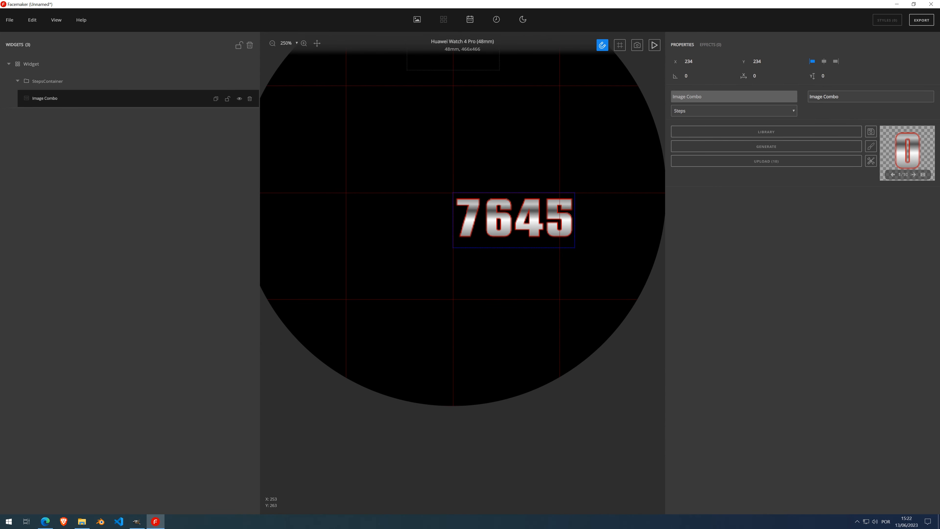
scroll(459, 200, down, 3)
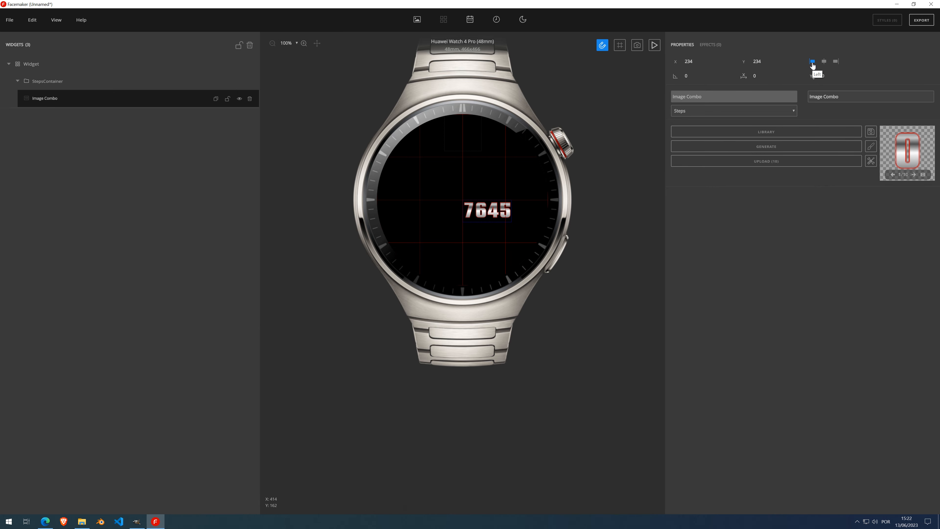
click(836, 62)
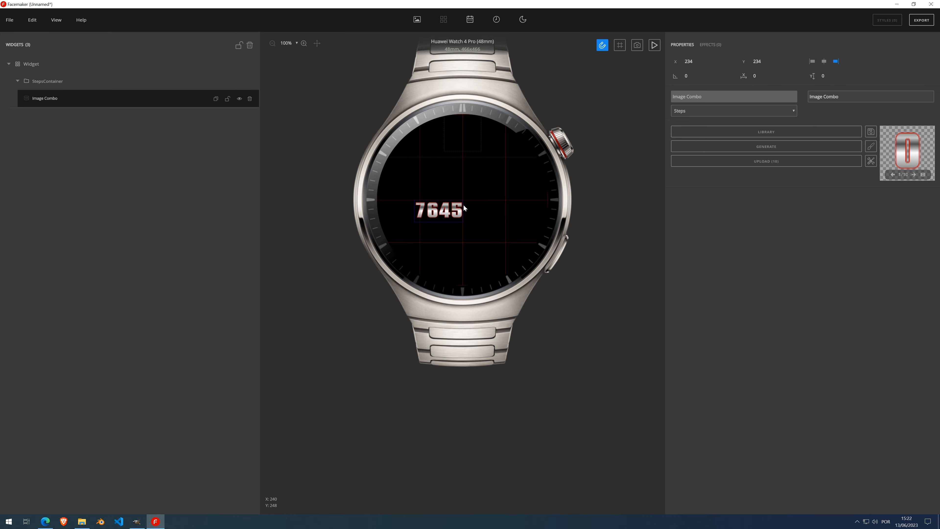
scroll(464, 205, up, 5)
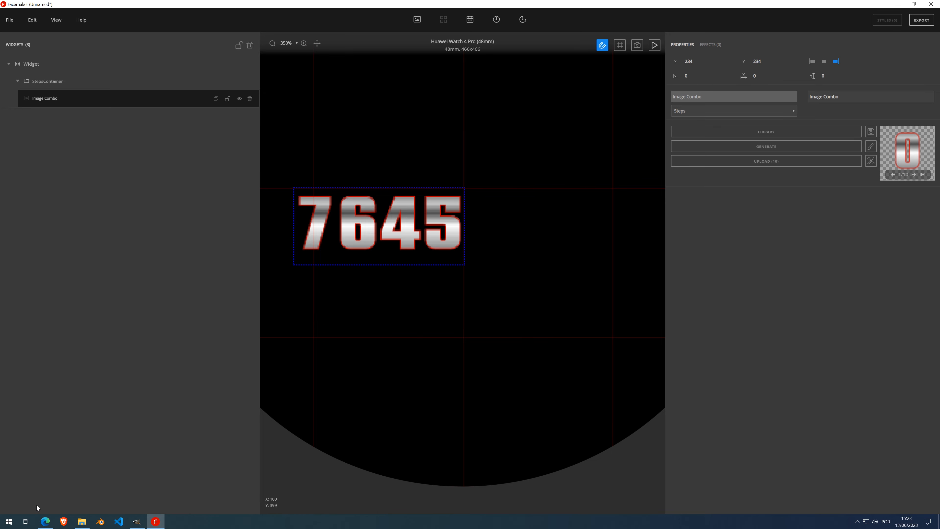
Step: Switch to the Facemaker user manual in Edge, examine the Image Combo alignment rules, and go to the Widgets section
click(42, 520)
scroll(476, 324, down, 7)
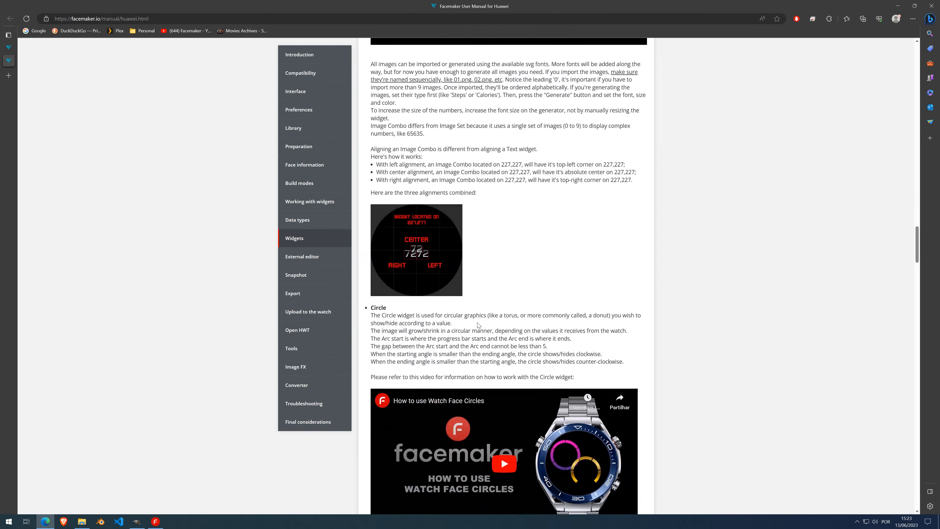
scroll(476, 324, up, 4)
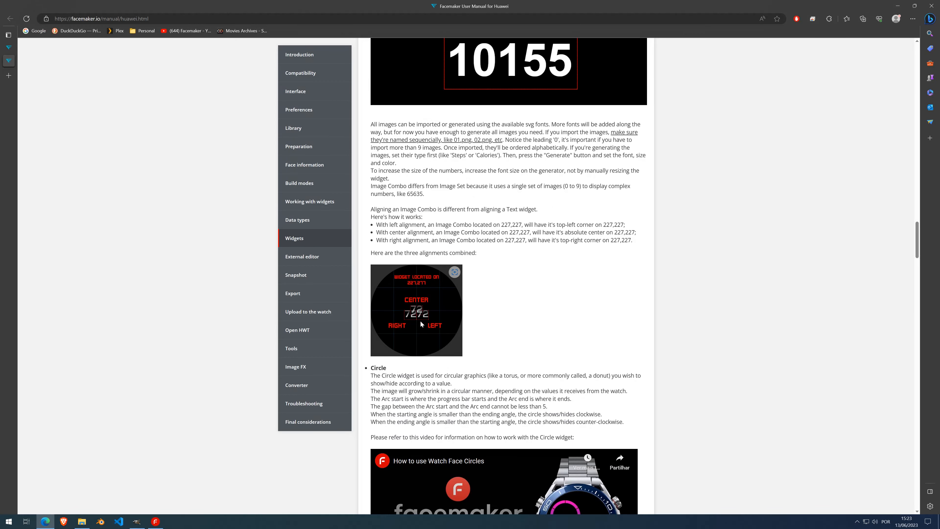
ctrl+scroll(418, 284, up, 7)
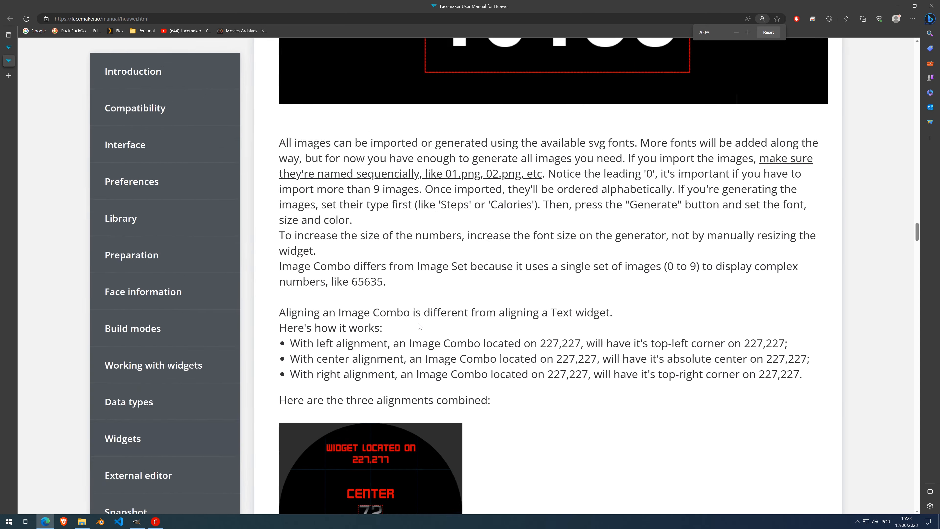
ctrl+scroll(419, 325, down, 5)
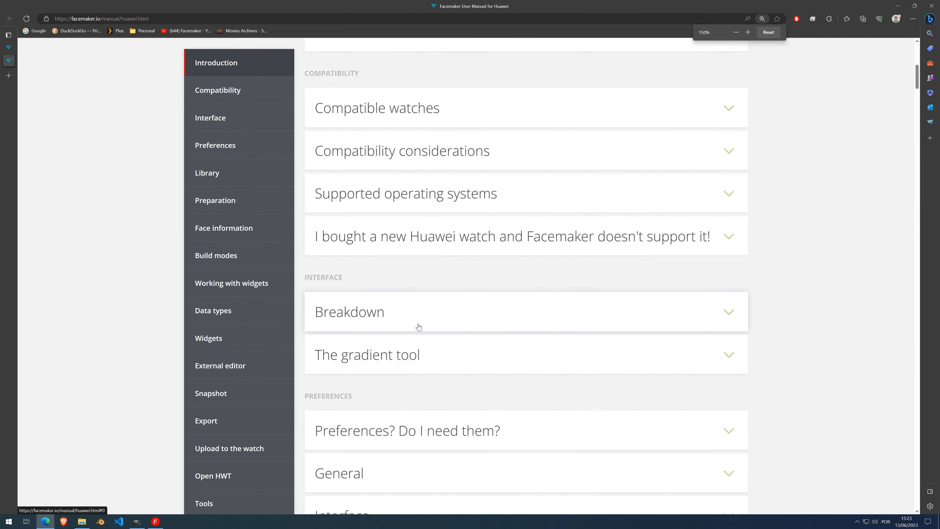
click(255, 296)
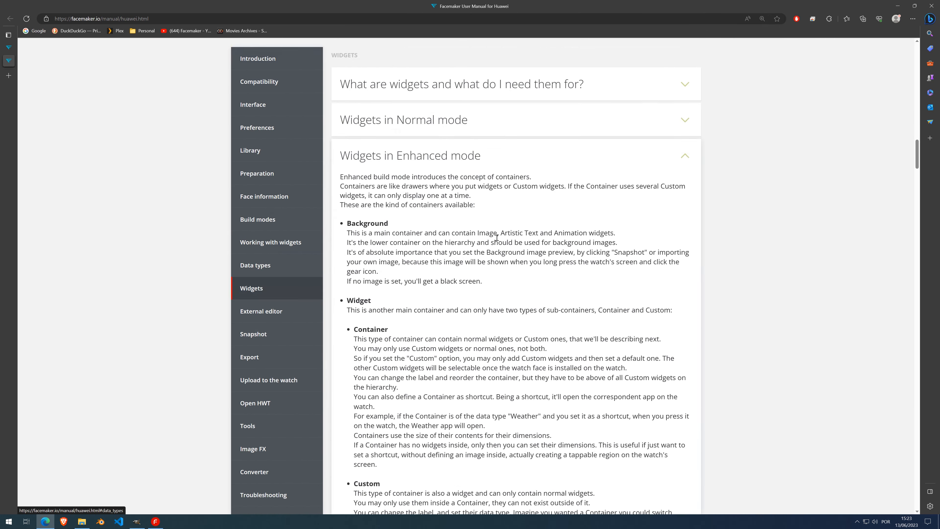
Step: Examine the Image Combo entry and its left, center and right alignment rules in the manual, and switch back to Facemaker
scroll(438, 253, down, 15)
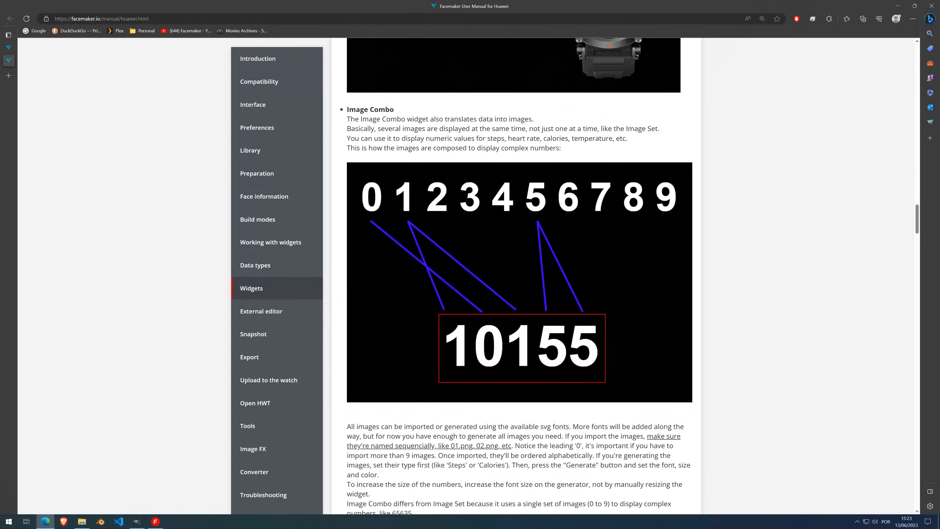
scroll(438, 254, down, 4)
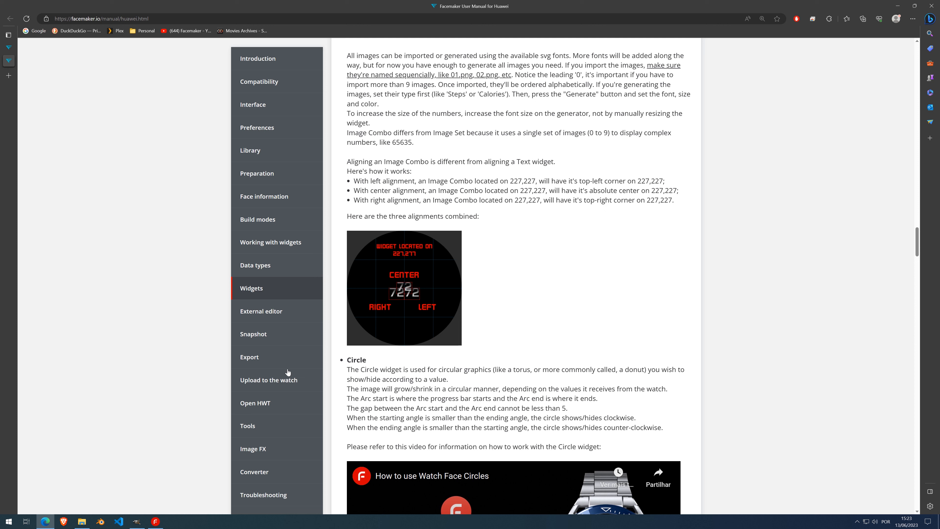
click(157, 523)
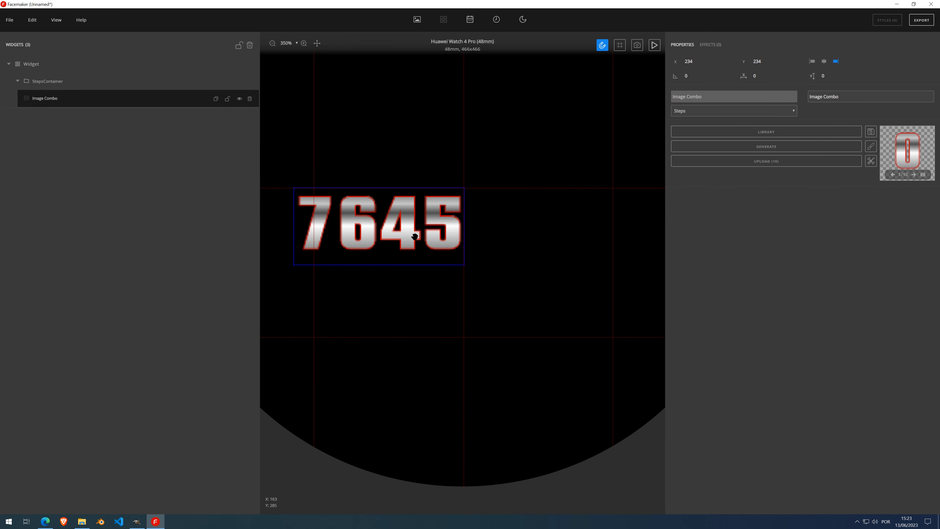
Step: Try left and right alignment on the Image Combo, and set its alignment to center
click(812, 61)
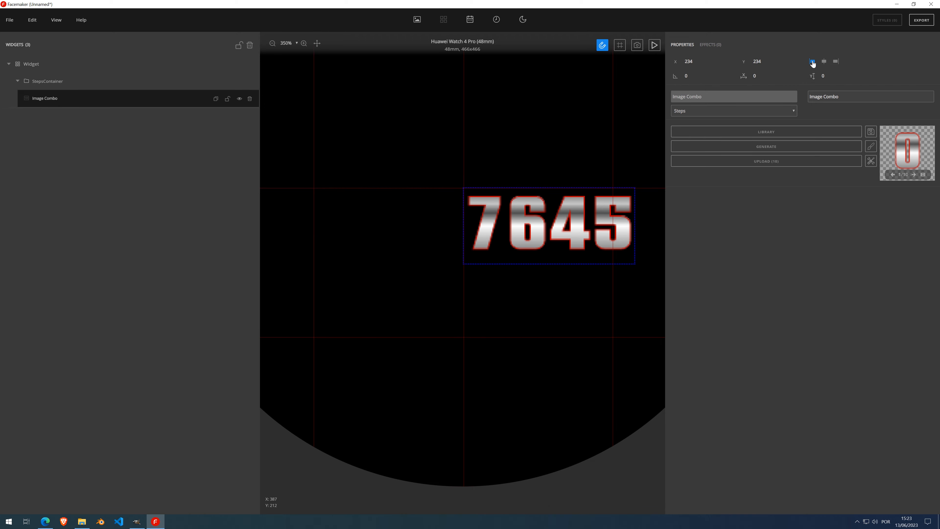
click(836, 66)
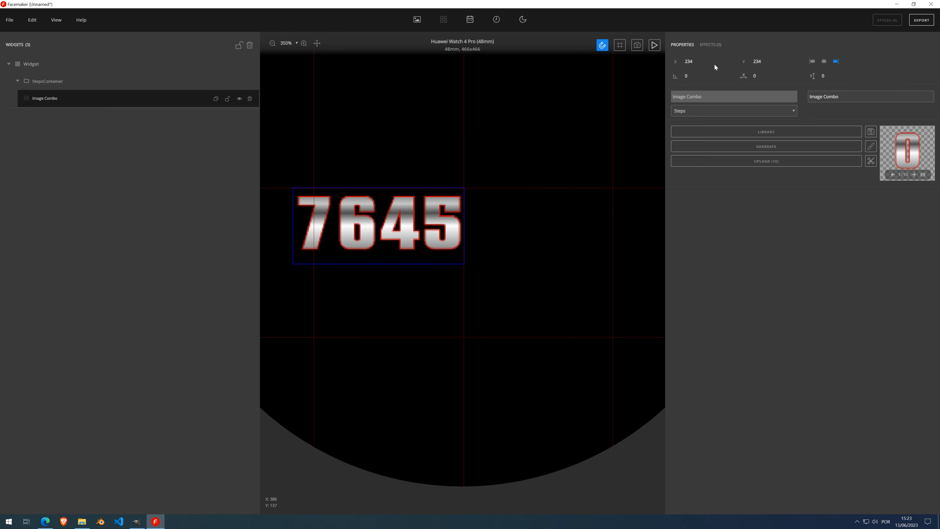
click(825, 65)
scroll(485, 193, down, 1)
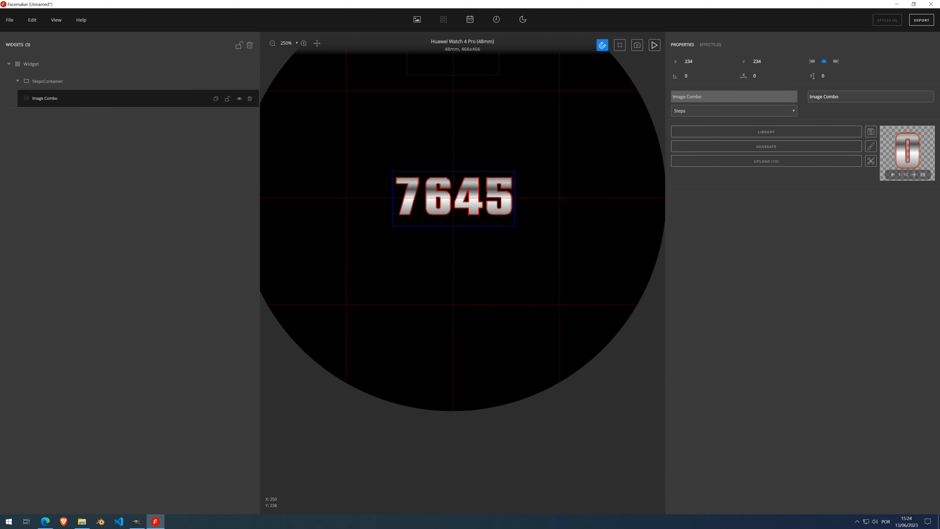
scroll(481, 194, down, 3)
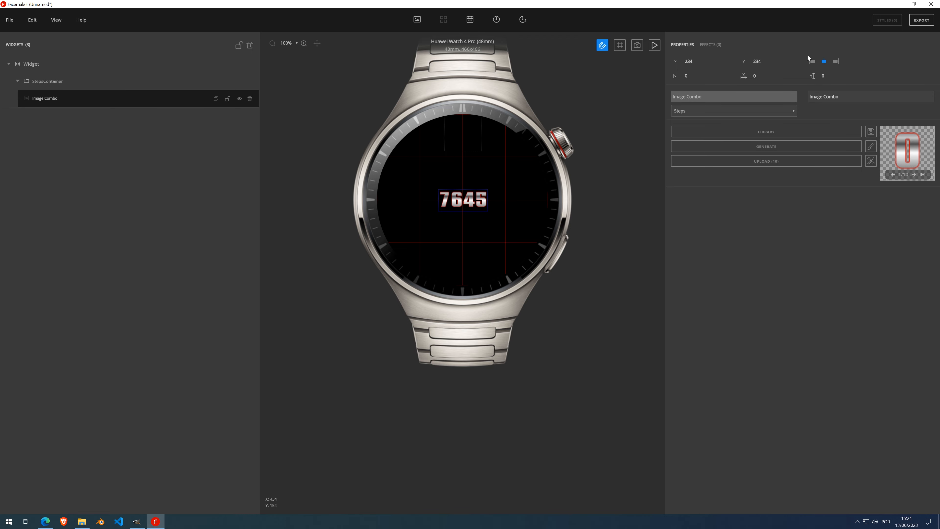
Step: Compare left and center alignment, move the center-aligned Image Combo to about X 301, Y 263, and turn off snapping
click(812, 61)
mouse_move(488, 210)
mouse_down()
mouse_move(480, 268)
mouse_move(478, 235)
mouse_move(500, 175)
mouse_move(516, 176)
mouse_move(494, 218)
mouse_move(488, 211)
mouse_up()
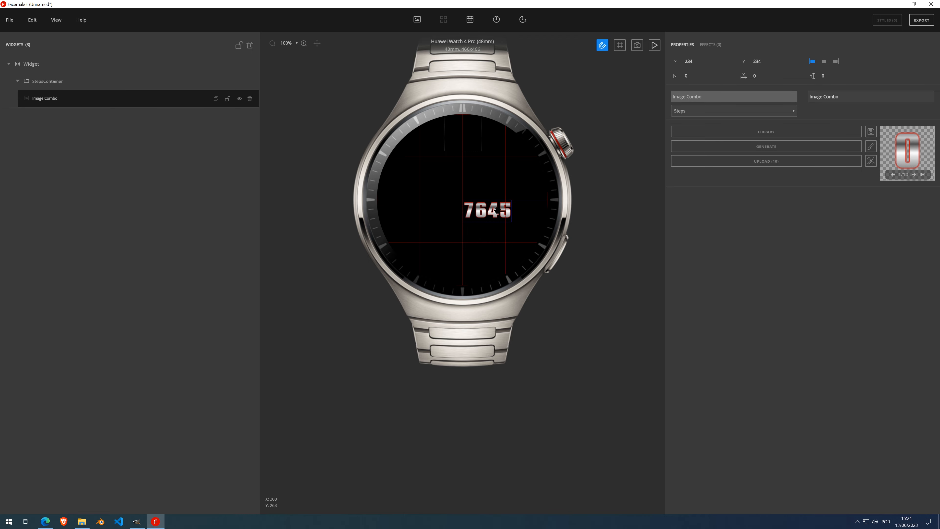
click(824, 61)
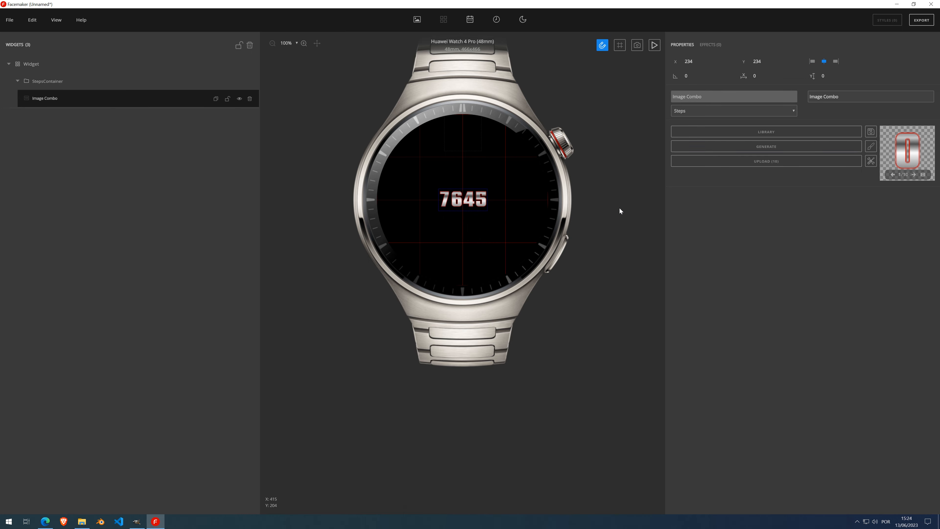
drag(444, 205, 491, 210)
click(602, 44)
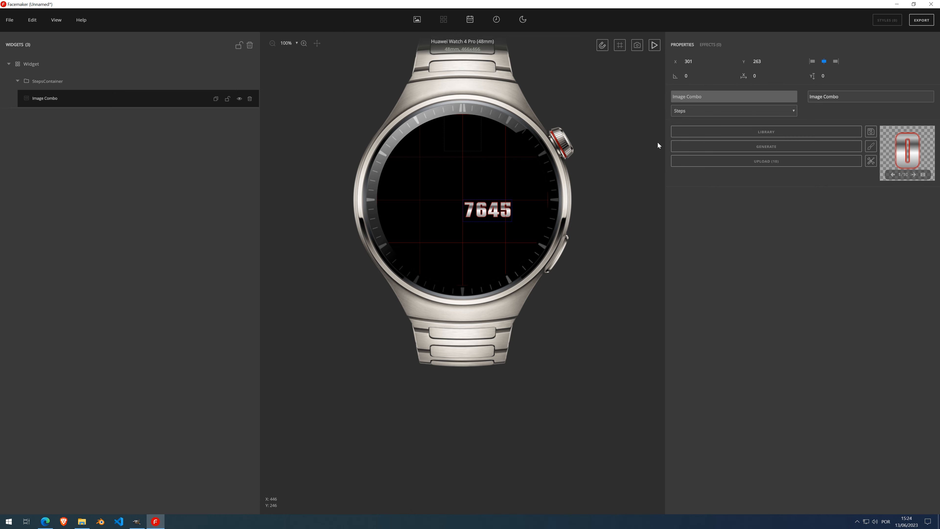
Step: Cycle the Image Combo through its three alignments, set it to left, and move it to about X 147, Y 206
click(812, 61)
click(823, 62)
click(836, 62)
click(824, 62)
click(812, 61)
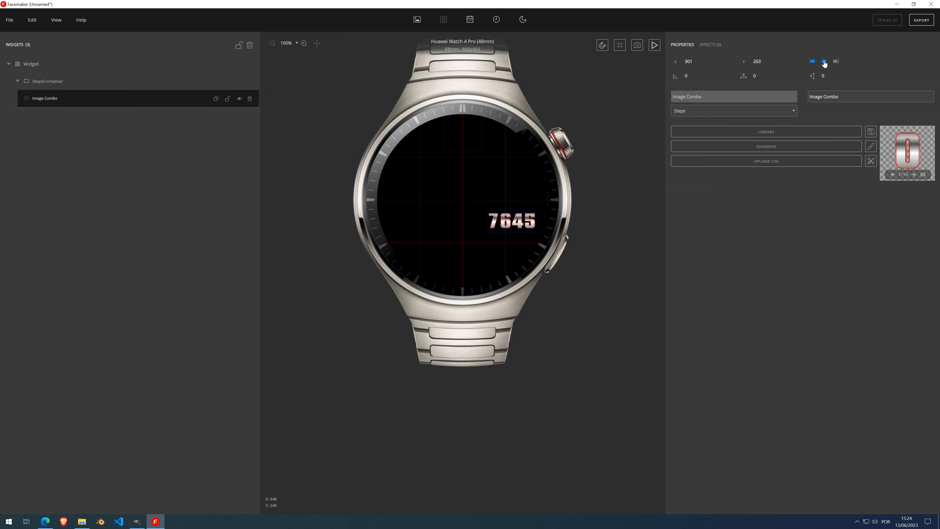
click(823, 61)
click(812, 61)
drag(510, 229, 435, 204)
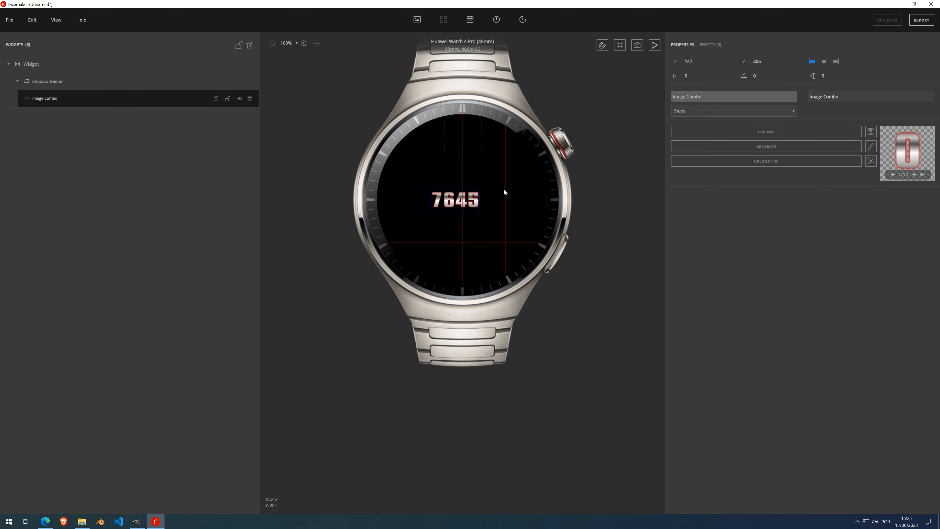
Step: Set the Image Combo's rotation to 43, offset X to 27 and offset Y to 26, and move it to about X 167, Y 164
click(697, 74)
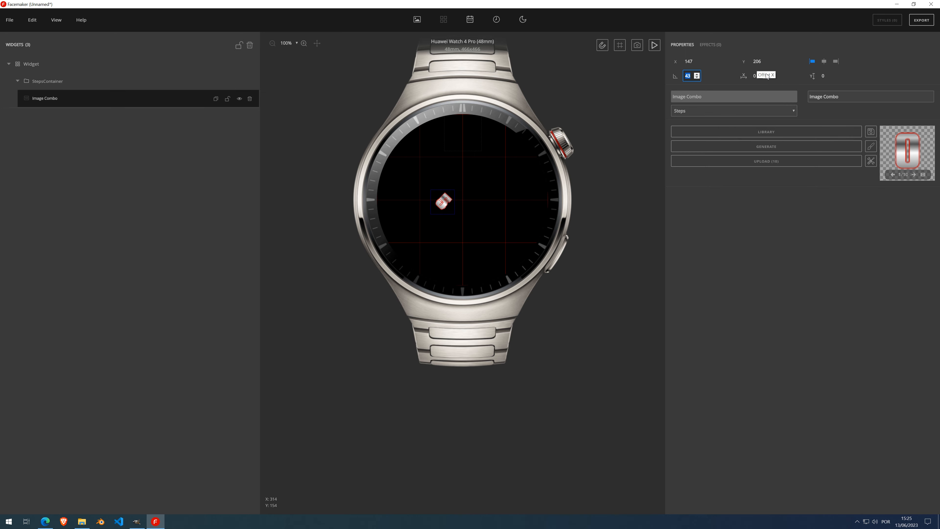
drag(766, 76, 836, 76)
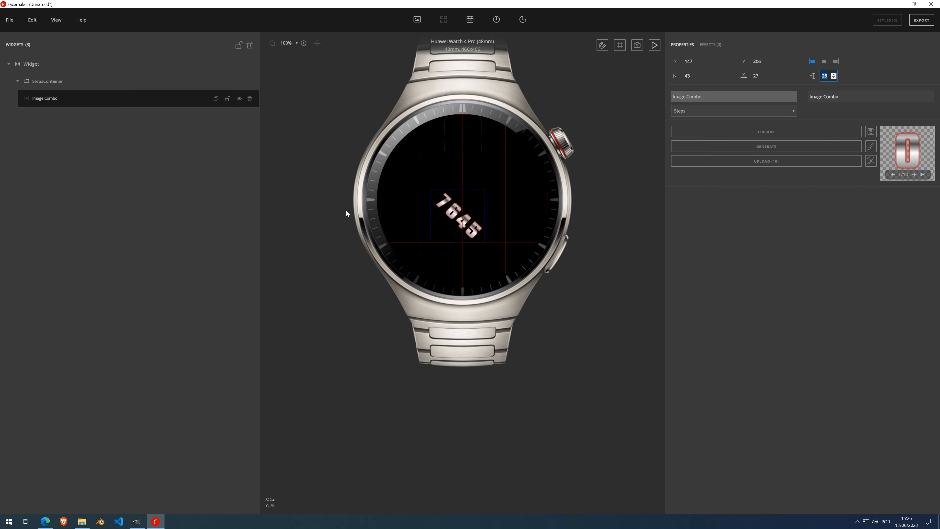
click(715, 193)
drag(452, 222, 460, 206)
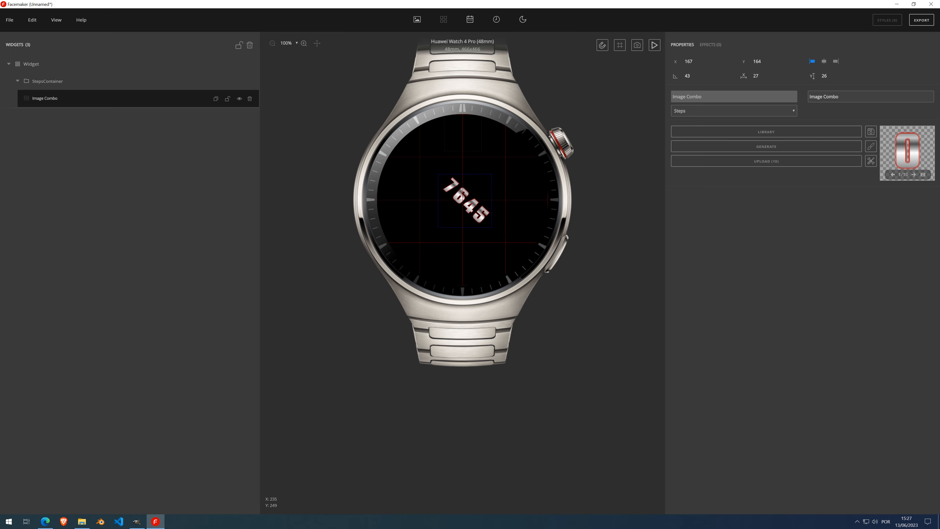
Step: Delete the Image Combo, its StepsContainer and the parent Widget from the watch face
click(249, 99)
click(250, 82)
click(249, 64)
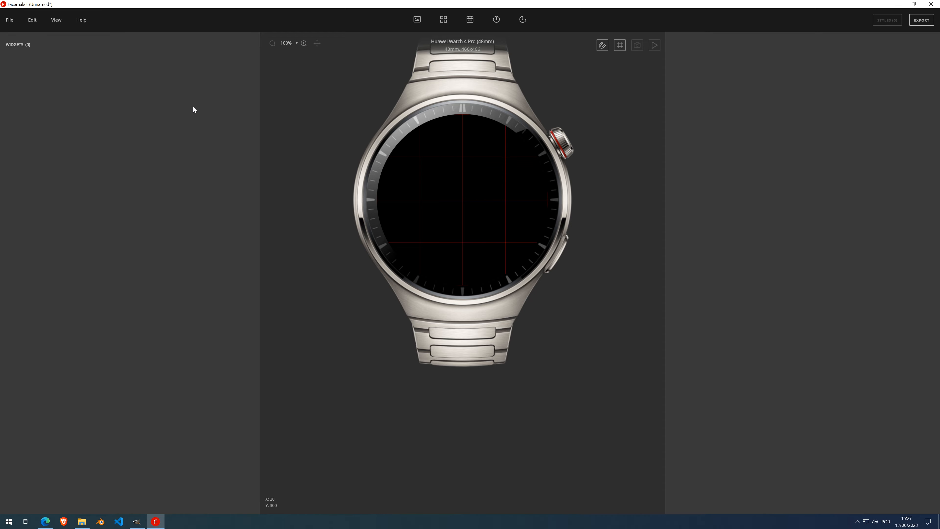
Step: Change the watch model in the face information to Amazfit GTR4 (46mm) and submit it
click(10, 20)
click(33, 121)
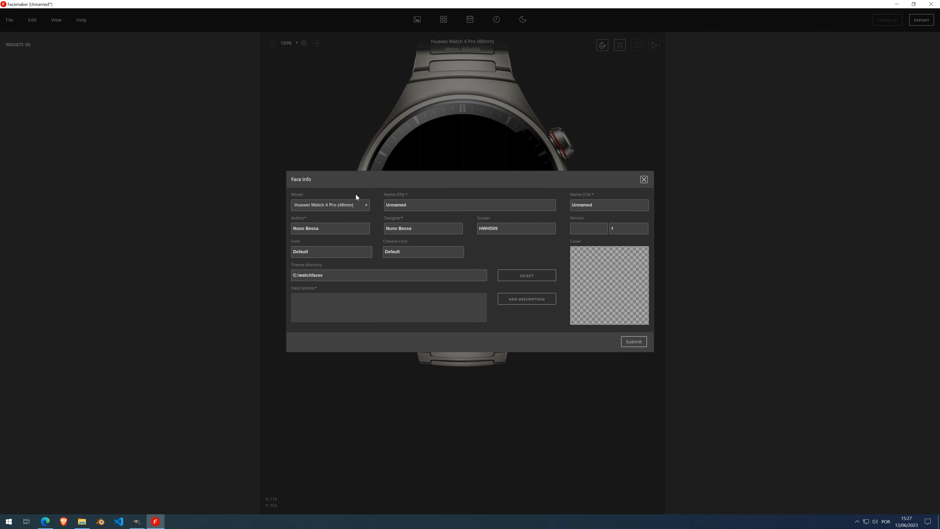
click(333, 205)
scroll(348, 265, up, 5)
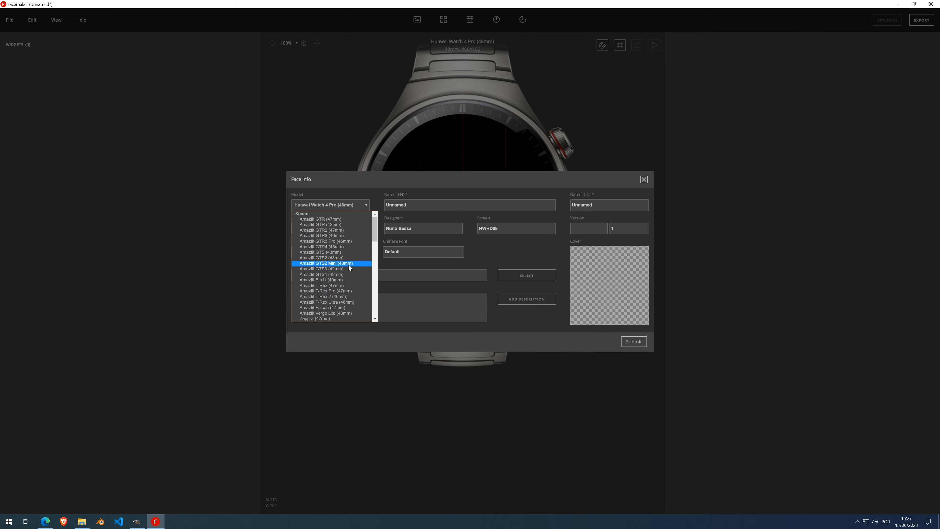
scroll(339, 264, down, 3)
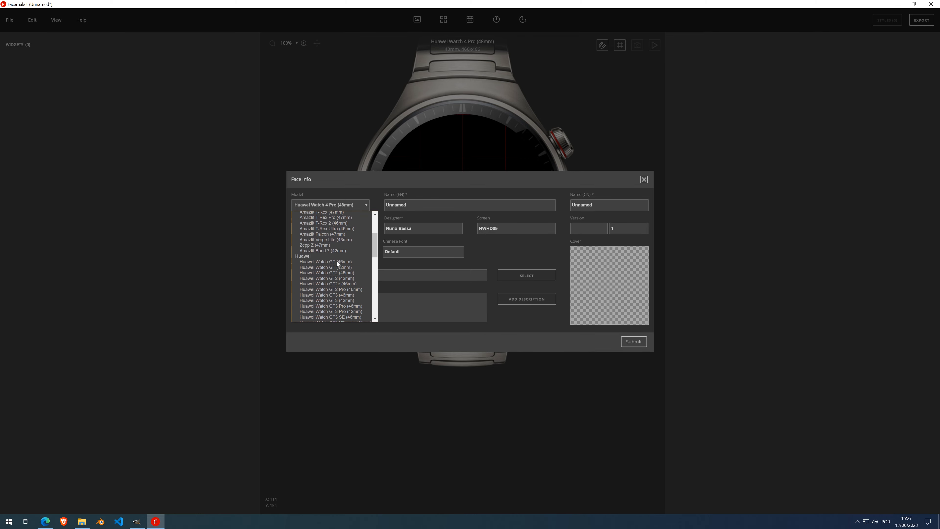
scroll(337, 264, up, 3)
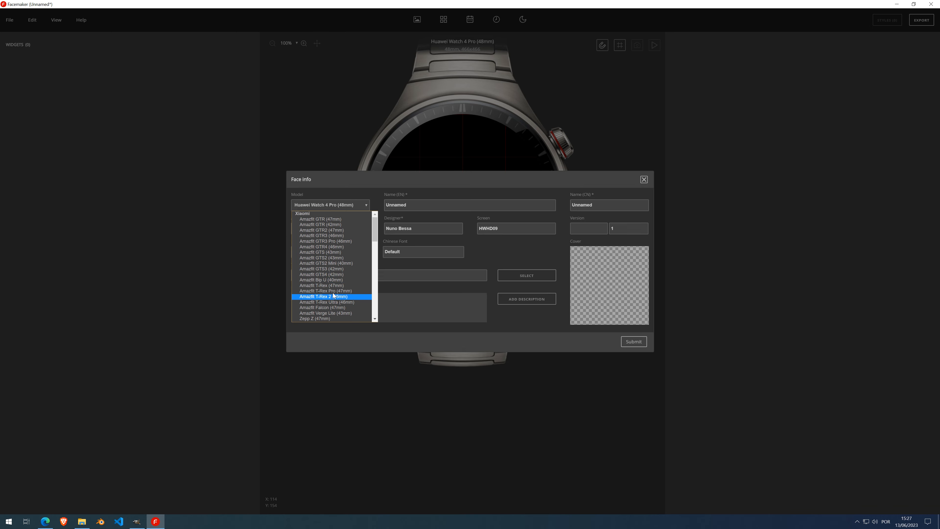
click(328, 247)
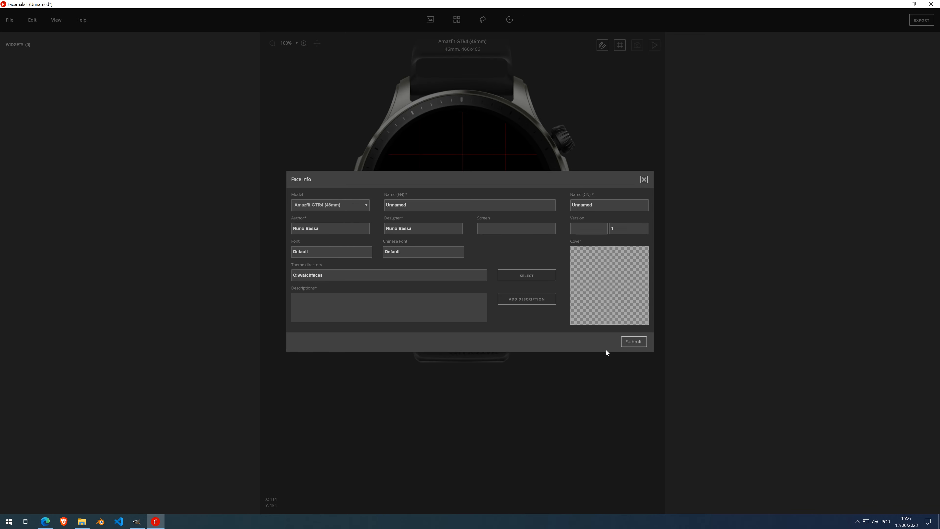
click(625, 341)
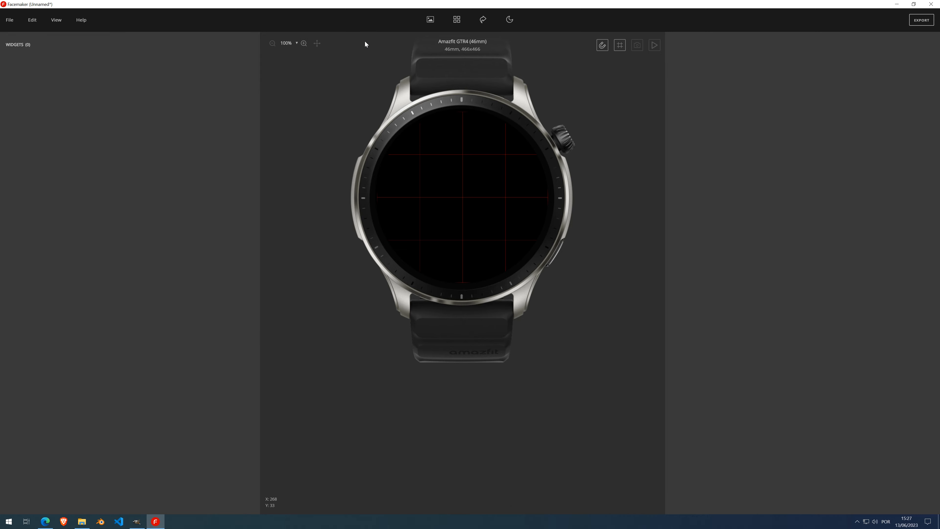
Step: Add a Widget container with a Health Steps item inside it, and add an Image Combo to Steps
click(458, 18)
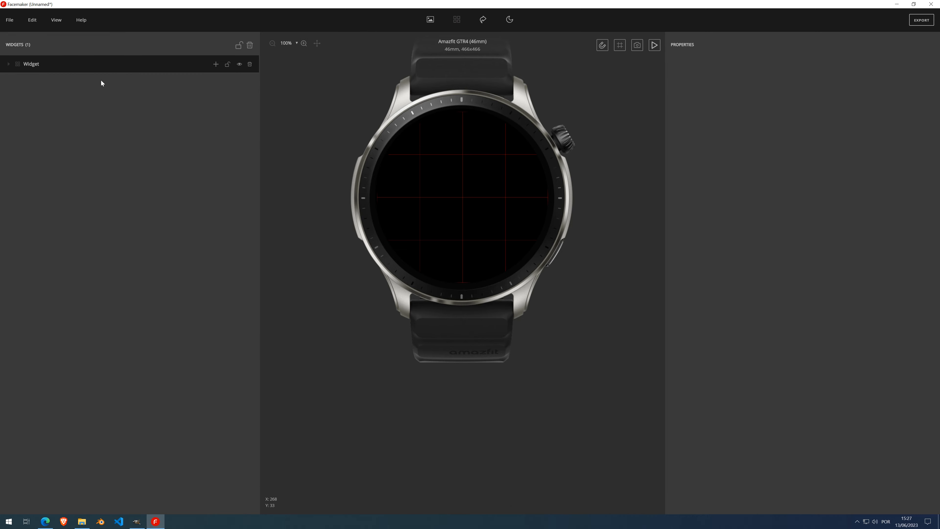
click(216, 64)
mouse_move(212, 137)
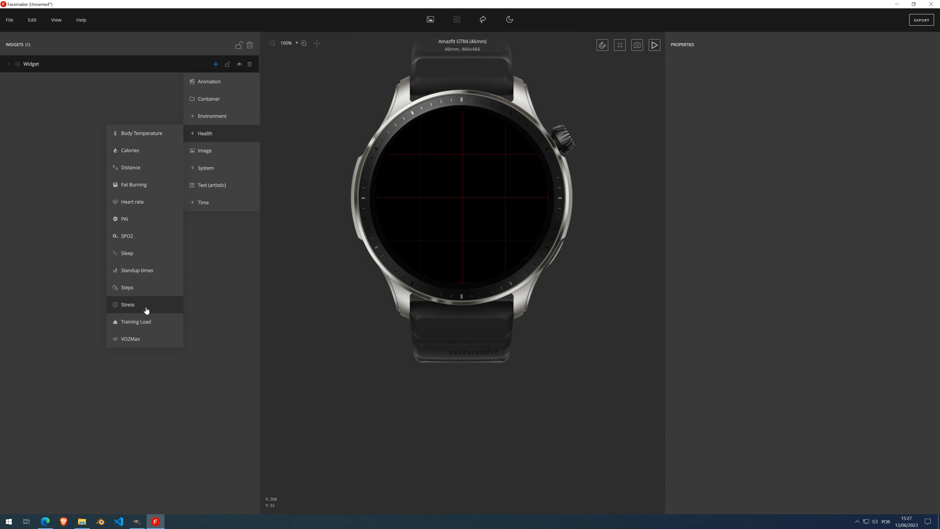
click(141, 293)
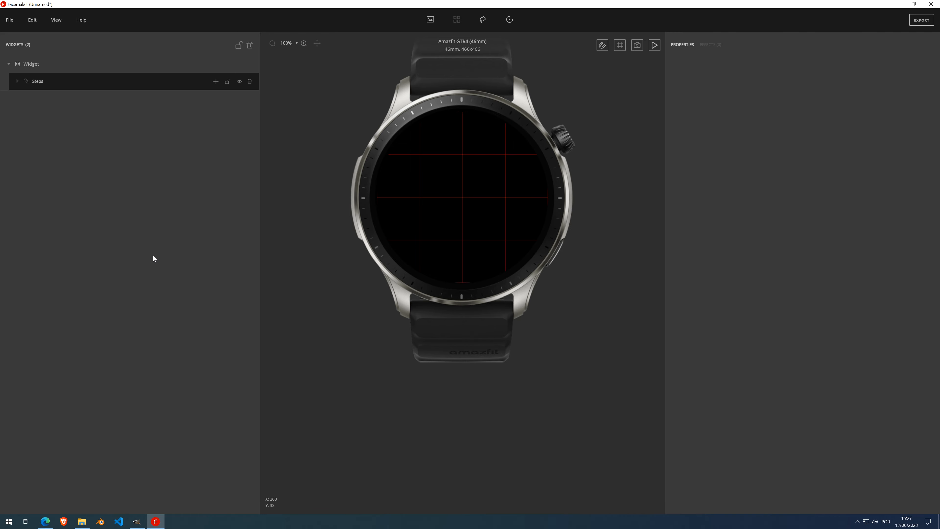
click(216, 81)
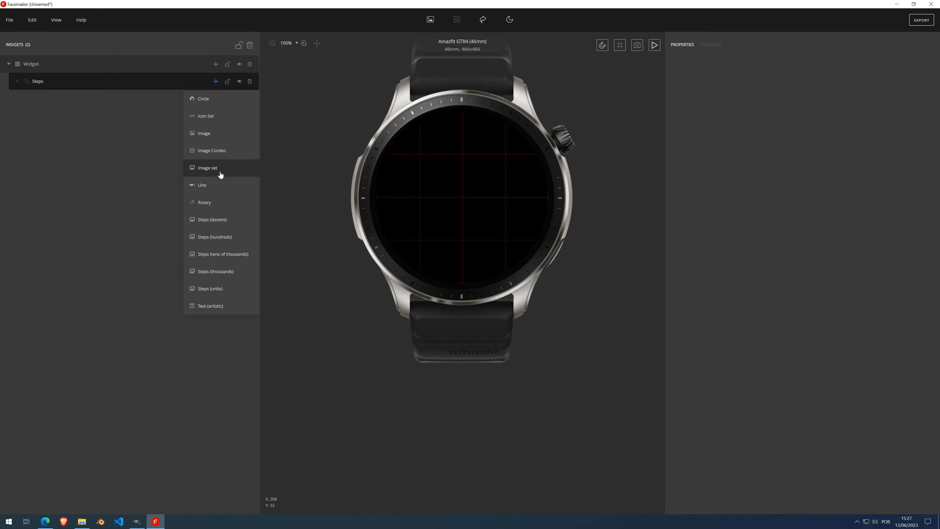
click(218, 155)
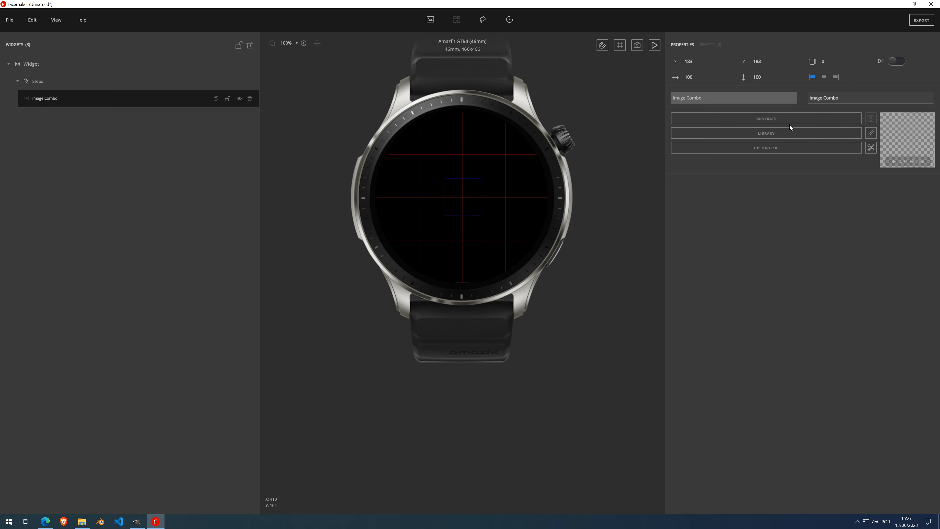
Step: Generate the Image Combo's digits in Rock Star Extra Bold at size 58, and move it to about X 158, Y 208
click(779, 120)
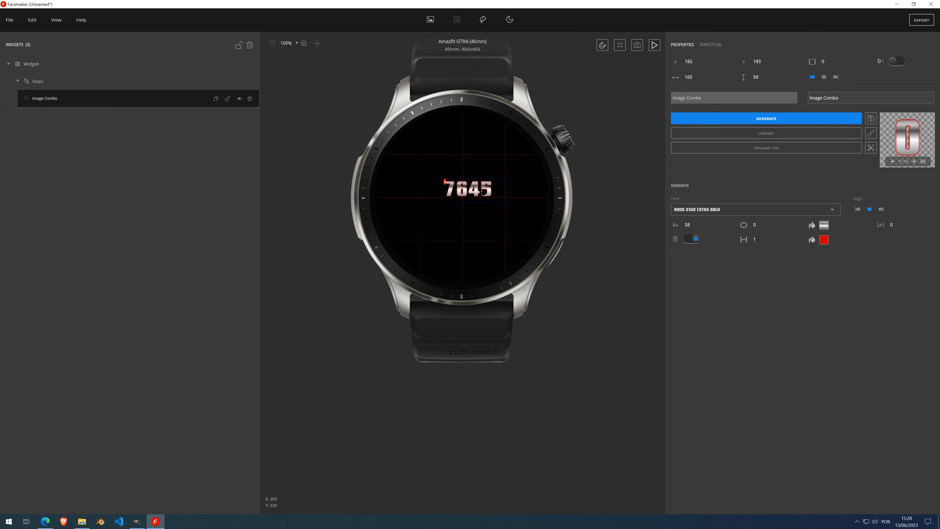
drag(483, 192, 477, 200)
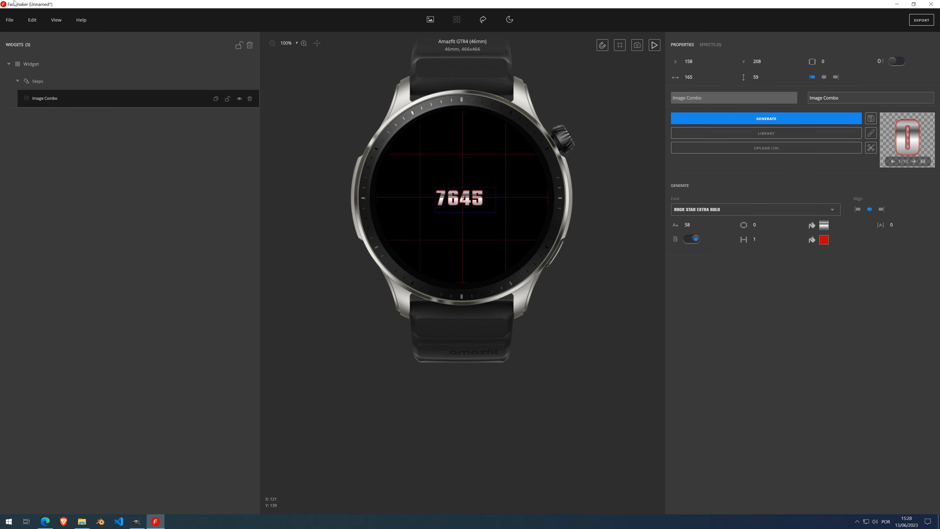
Step: Inspect the Steps preview value in the Preferences and cancel without changes
click(32, 20)
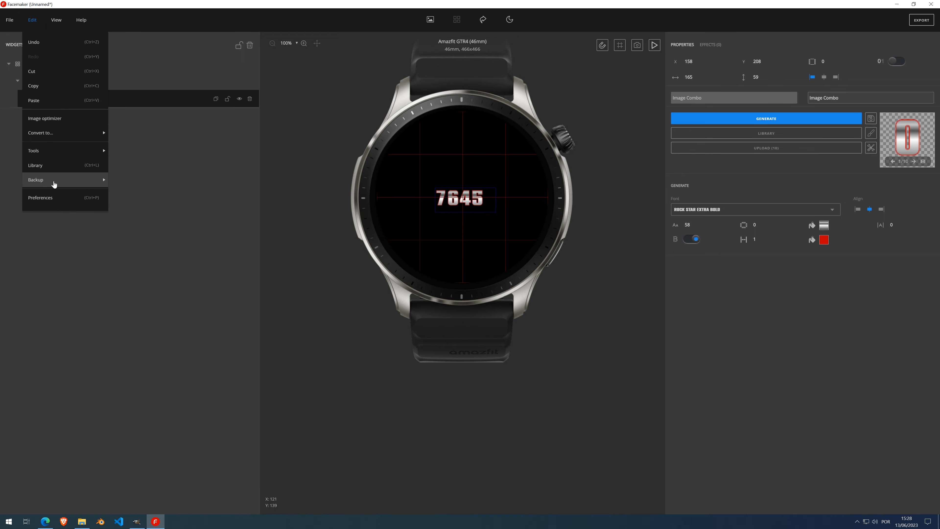
click(52, 198)
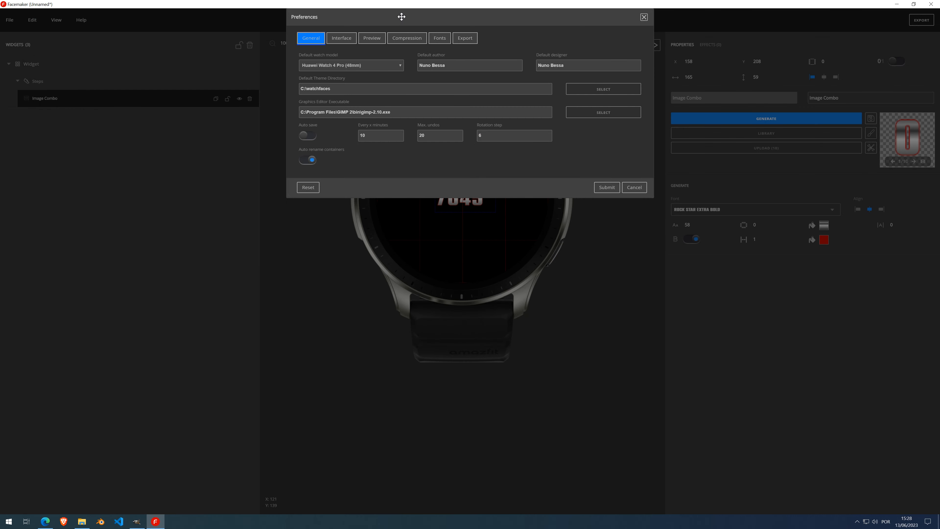
click(369, 149)
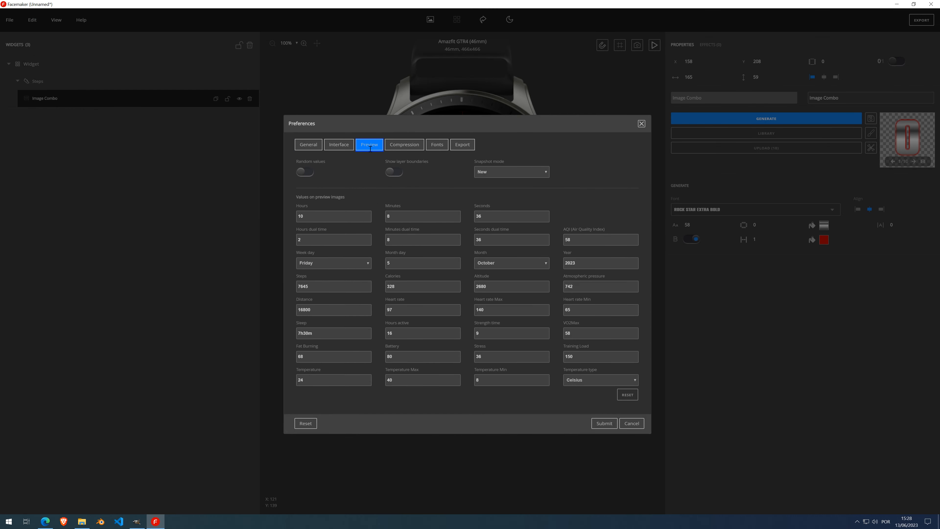
drag(301, 285, 296, 281)
double_click(304, 287)
click(631, 424)
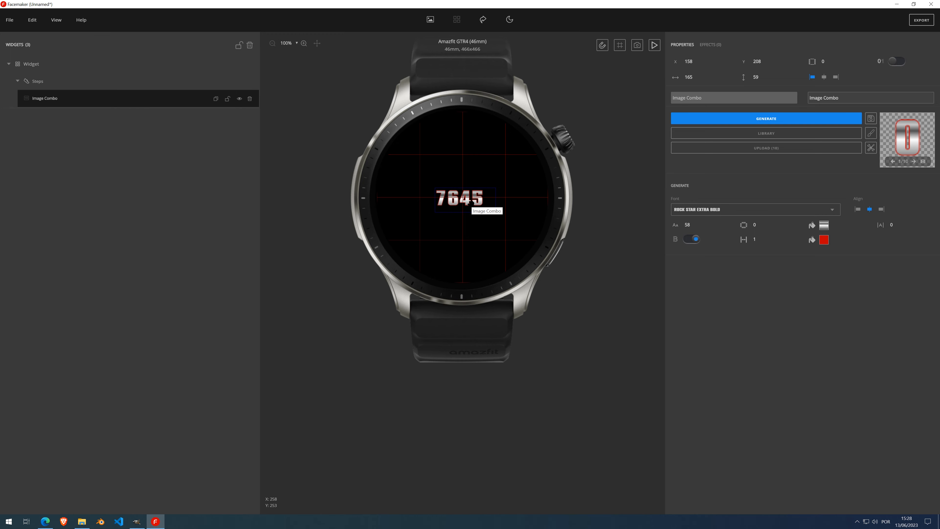
Step: Move the Image Combo to about X 161, Y 204 and collapse the digit generation settings
drag(471, 204, 469, 200)
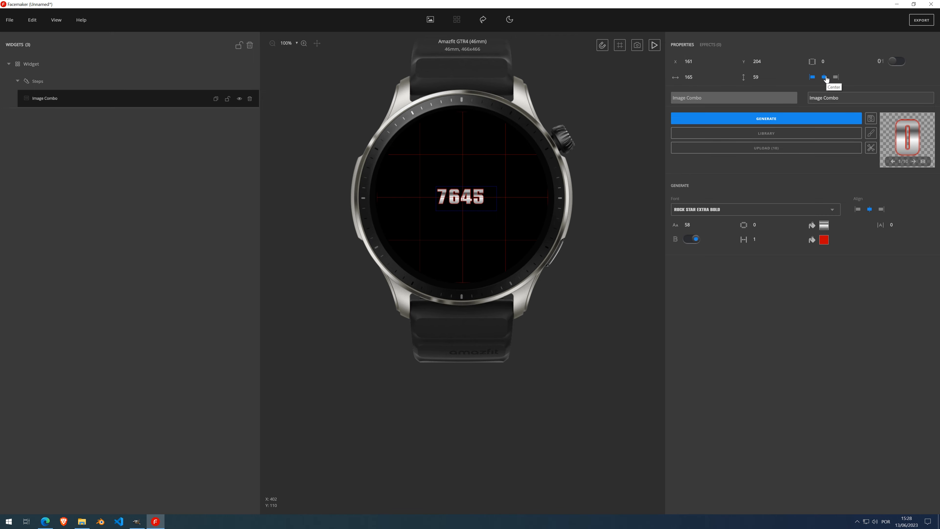
click(788, 124)
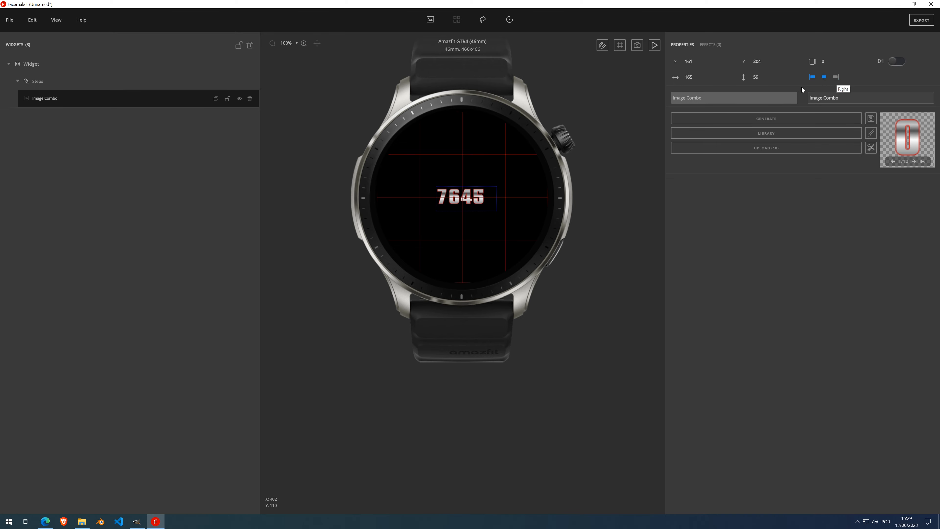
Step: Compare right, centre and left alignment of the Image Combo's digits without padding, ending on left alignment
scroll(476, 195, up, 7)
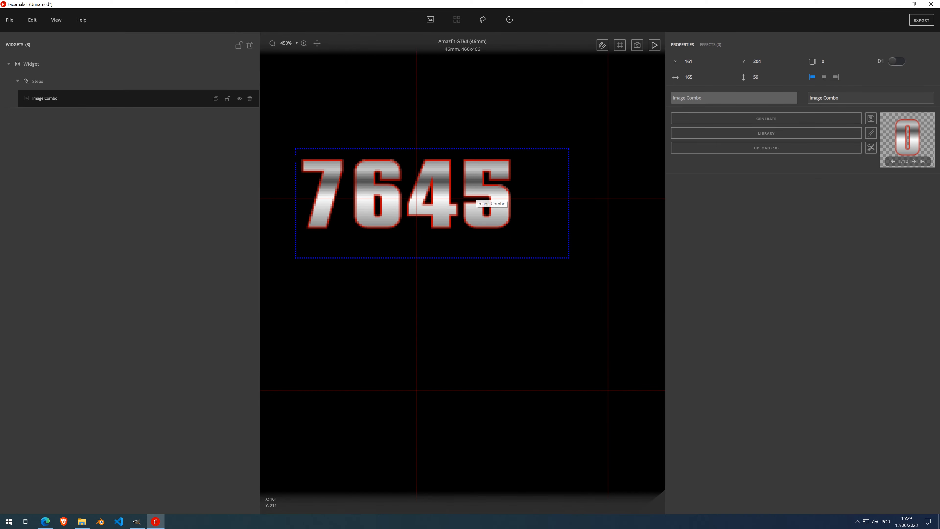
click(836, 77)
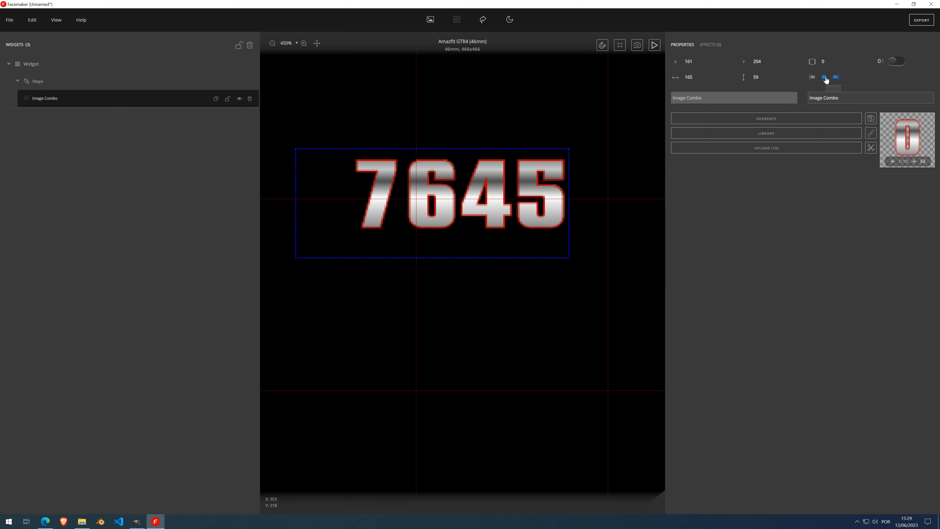
click(825, 78)
click(812, 77)
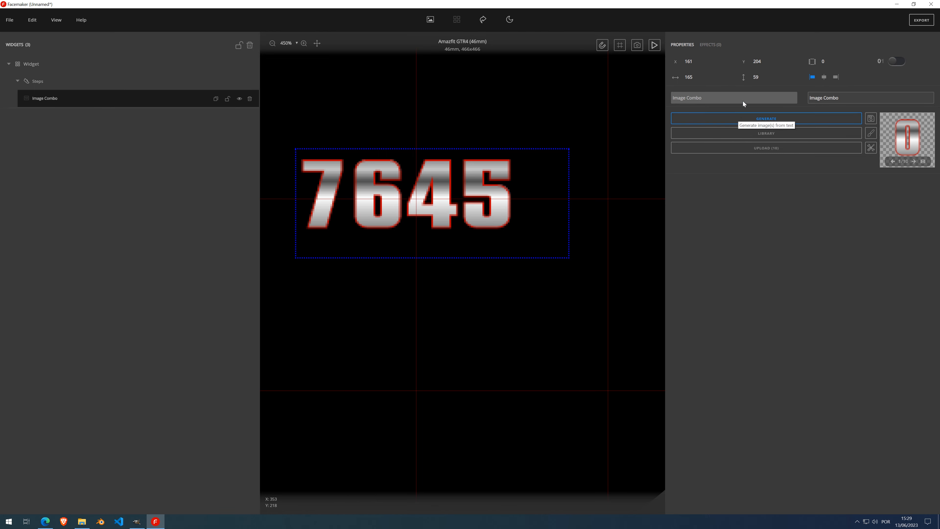
scroll(506, 177, down, 5)
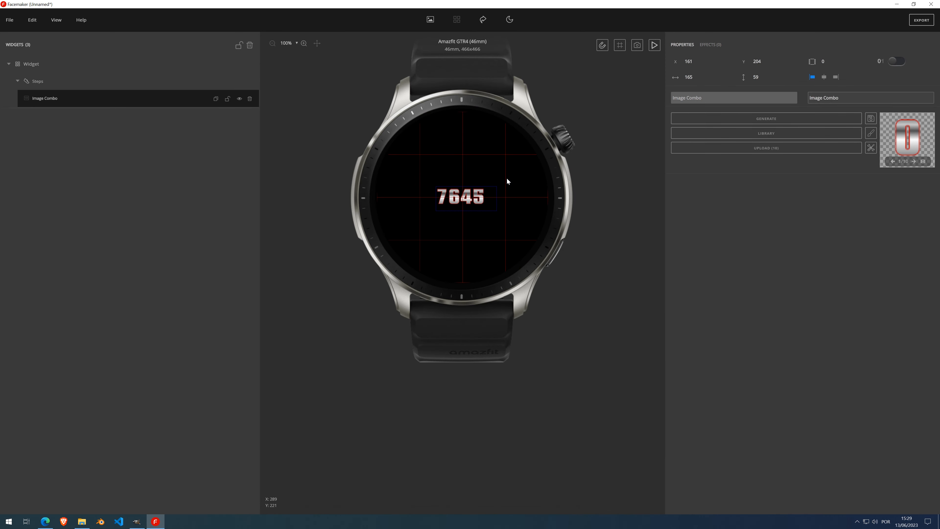
scroll(476, 191, up, 2)
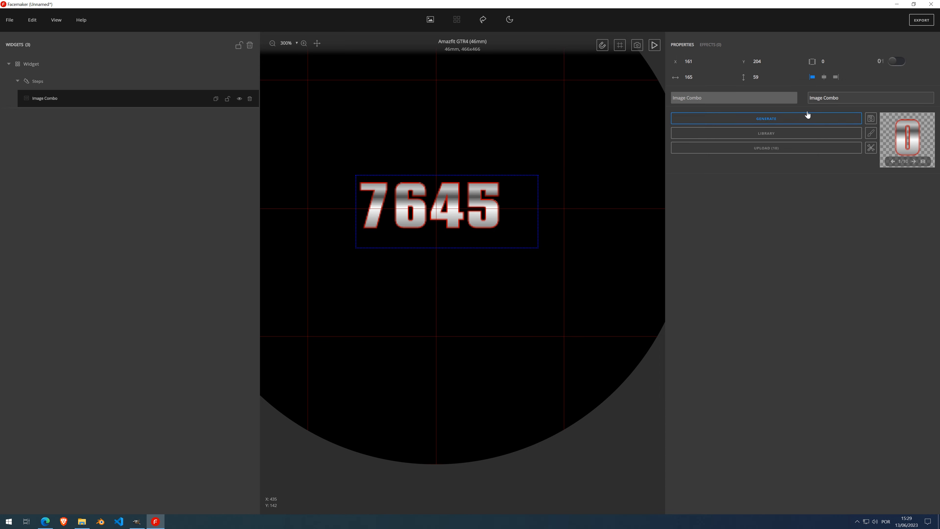
click(823, 78)
click(835, 78)
click(823, 77)
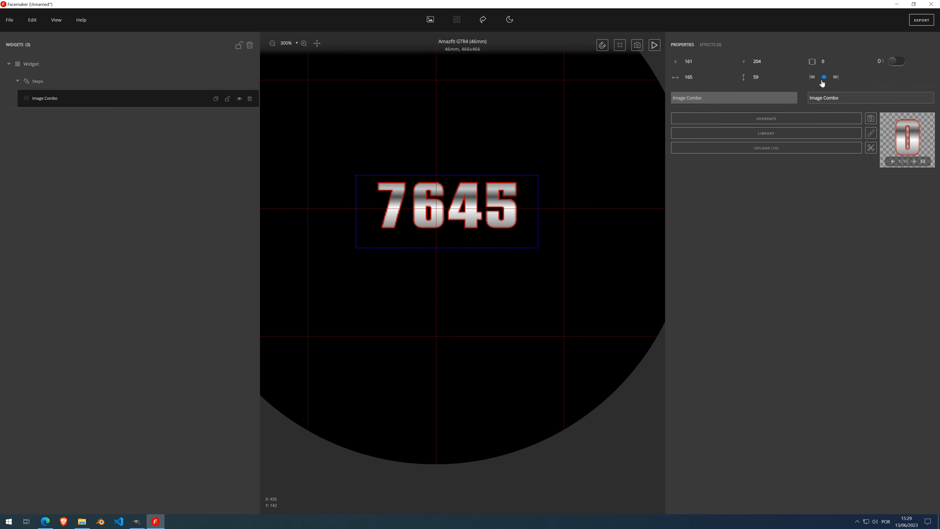
click(812, 77)
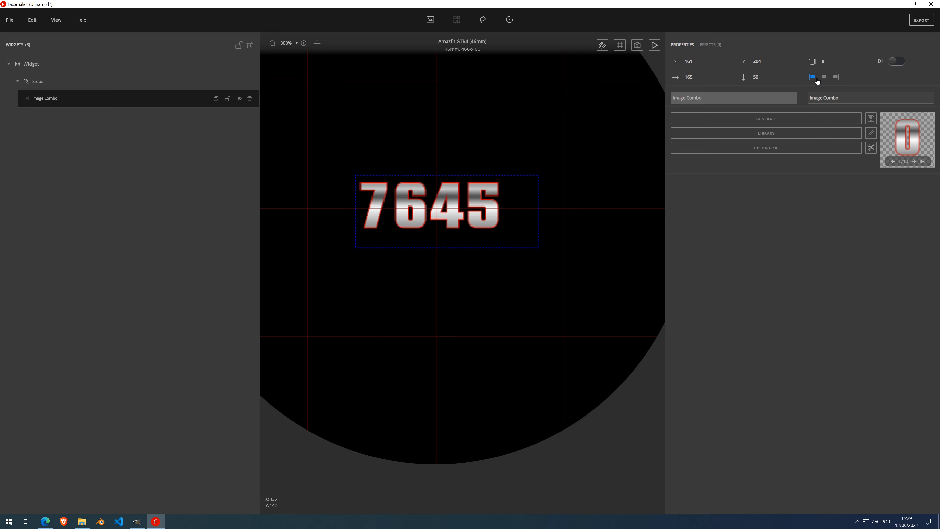
Step: Enable zero padding for the Image Combo's digits, and play and stop the watch face preview
click(898, 62)
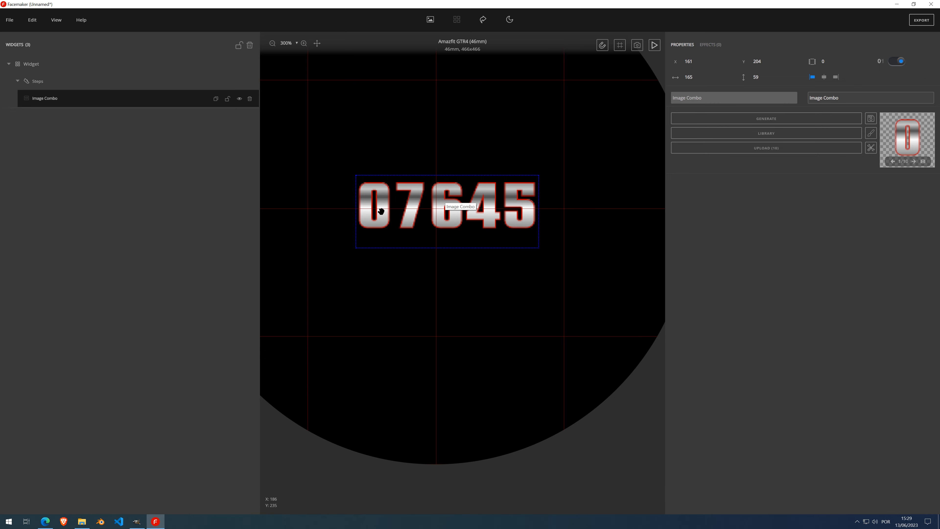
click(655, 45)
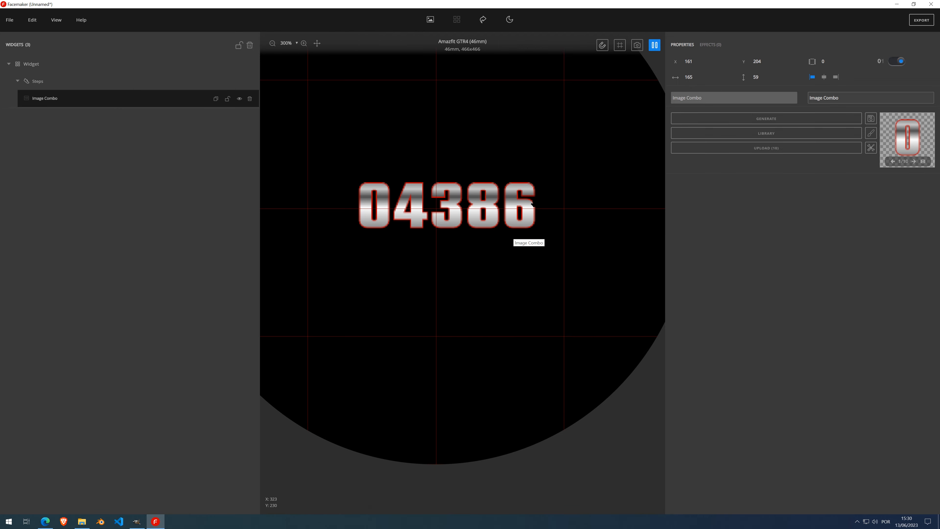
click(654, 45)
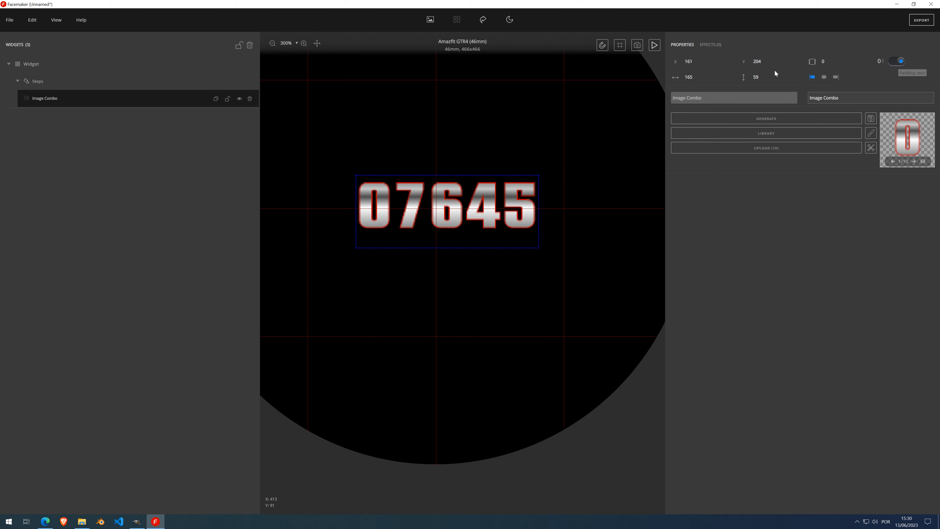
Step: Try right, centre and left alignment on the zero-padded digits, and turn the padding off
click(836, 79)
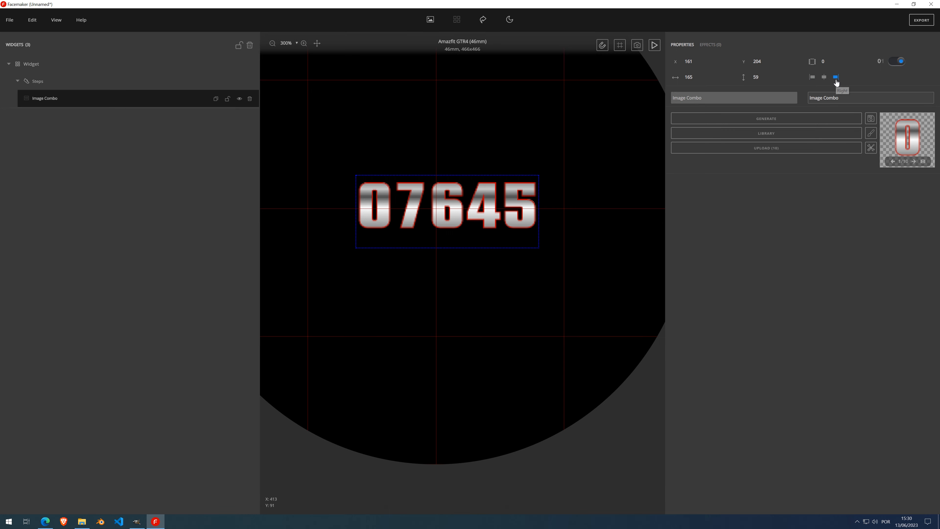
click(823, 77)
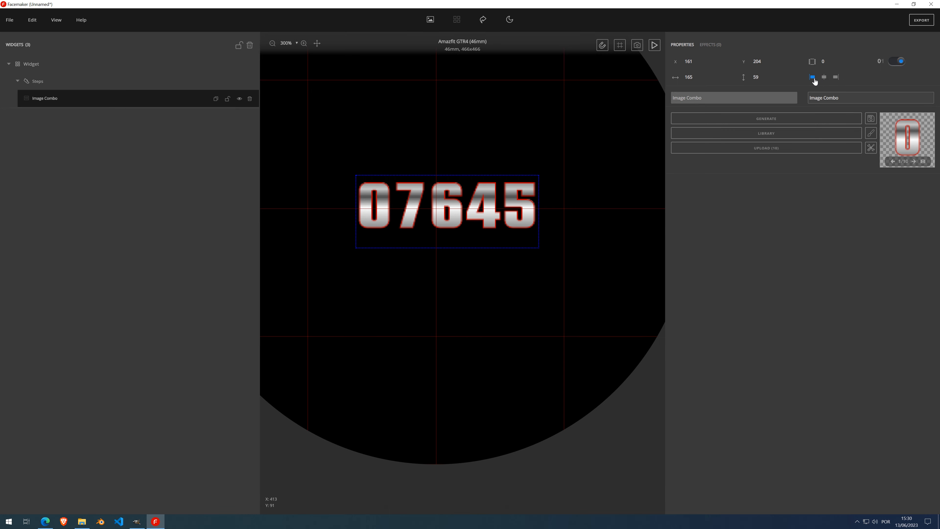
scroll(487, 221, down, 2)
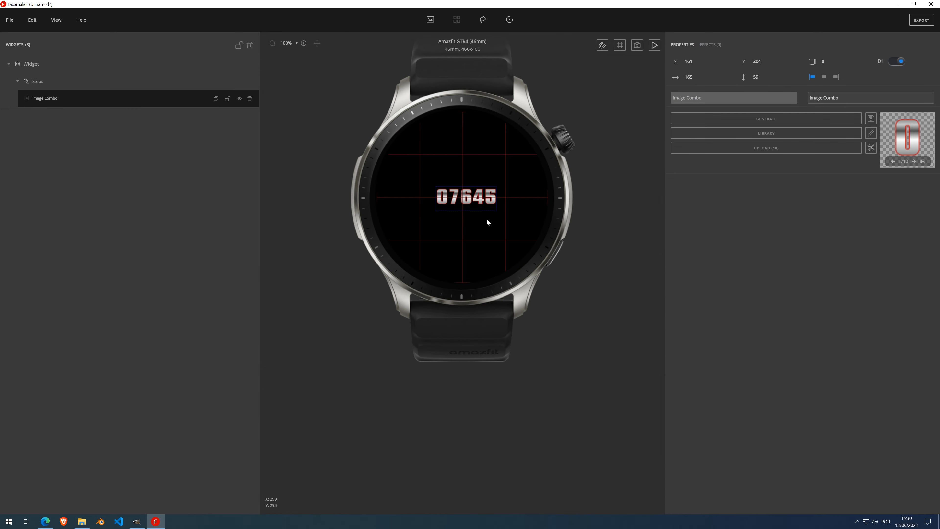
click(835, 77)
click(816, 78)
click(896, 63)
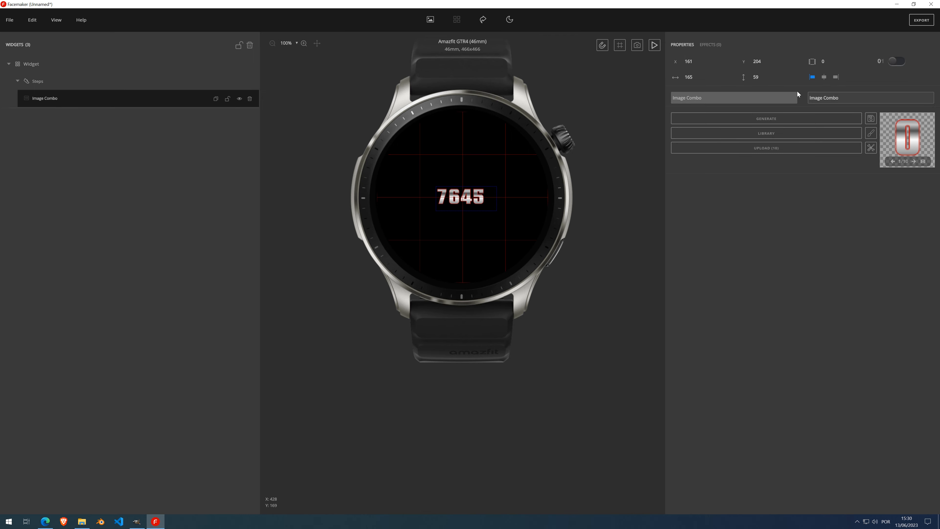
Step: Right-align the digits, re-enable zero padding to compare the alignments, and return to left alignment without padding
click(836, 77)
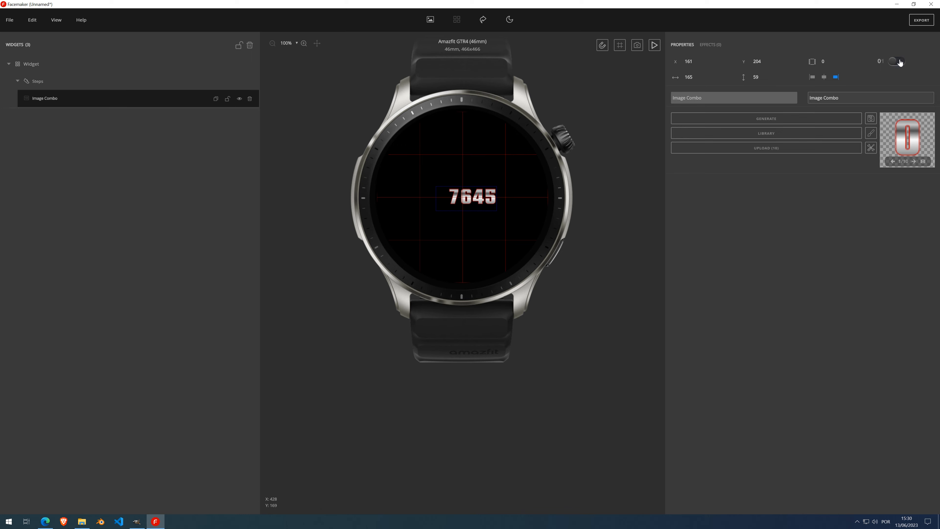
click(899, 62)
click(824, 78)
click(836, 78)
click(812, 78)
click(899, 61)
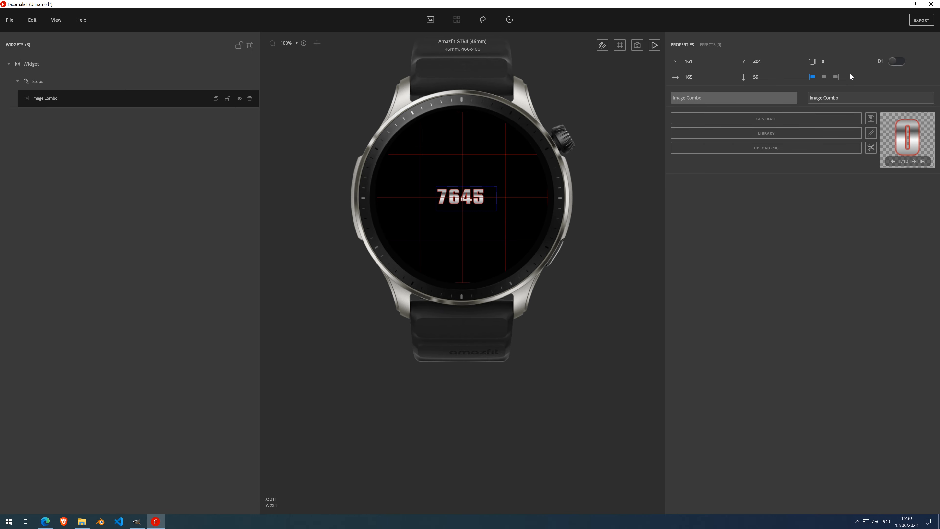
Step: Cycle through the alignments of the unpadded digits and leave the Image Combo right-aligned
click(836, 76)
click(824, 77)
click(812, 76)
click(823, 76)
click(835, 76)
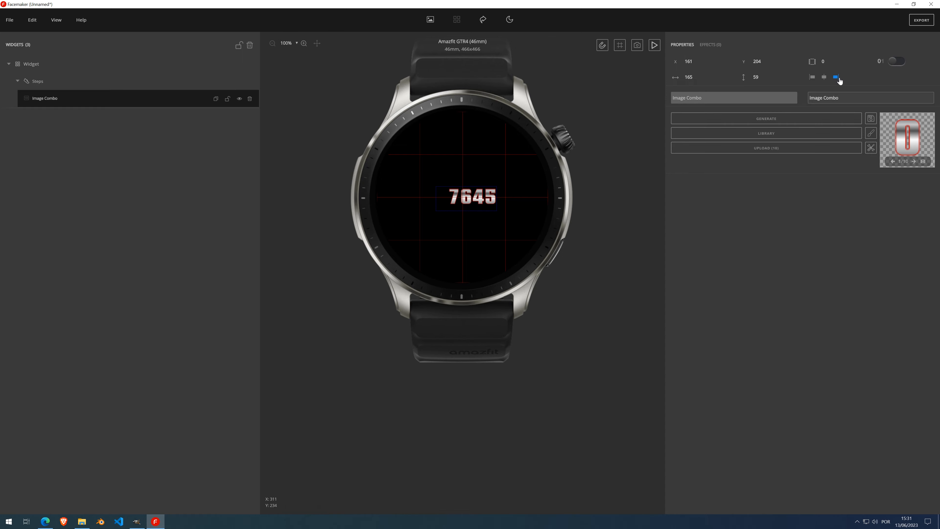
Step: View the image Library for the Image Combo and cancel without choosing anything
click(780, 134)
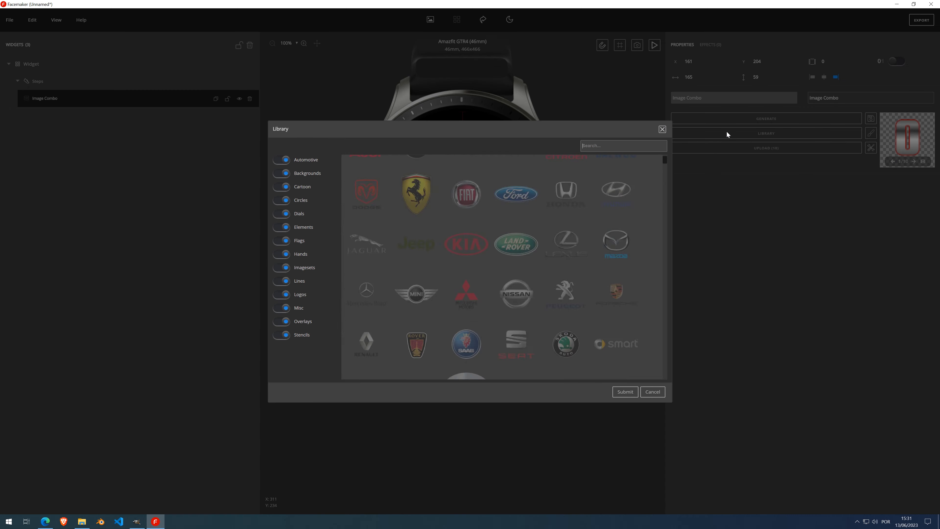
click(653, 391)
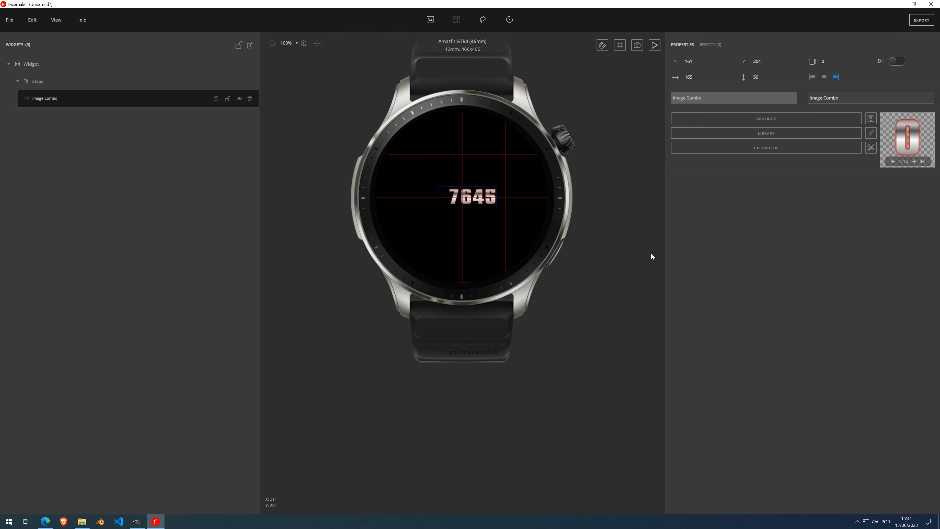
Step: Generate the Image Combo's digits in ORBITRON_BOLD and move it to about X 99, Y 206
click(767, 119)
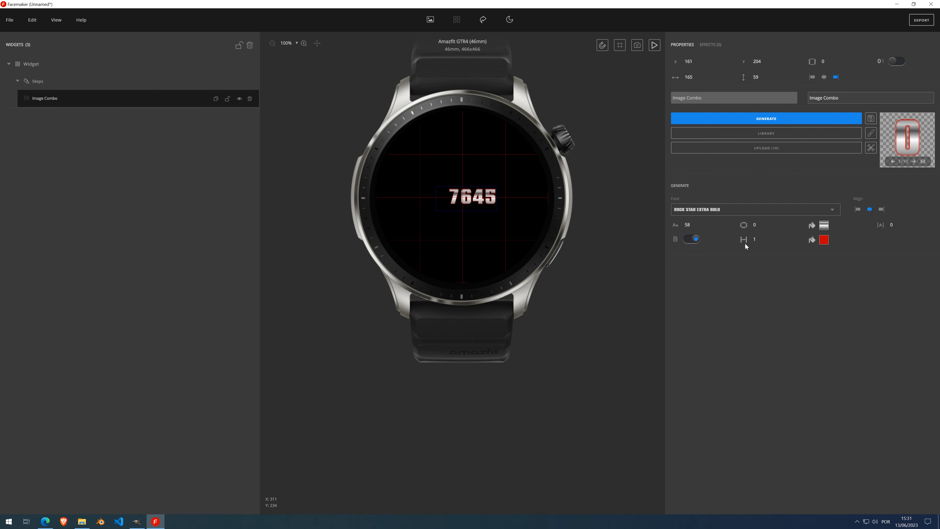
click(711, 211)
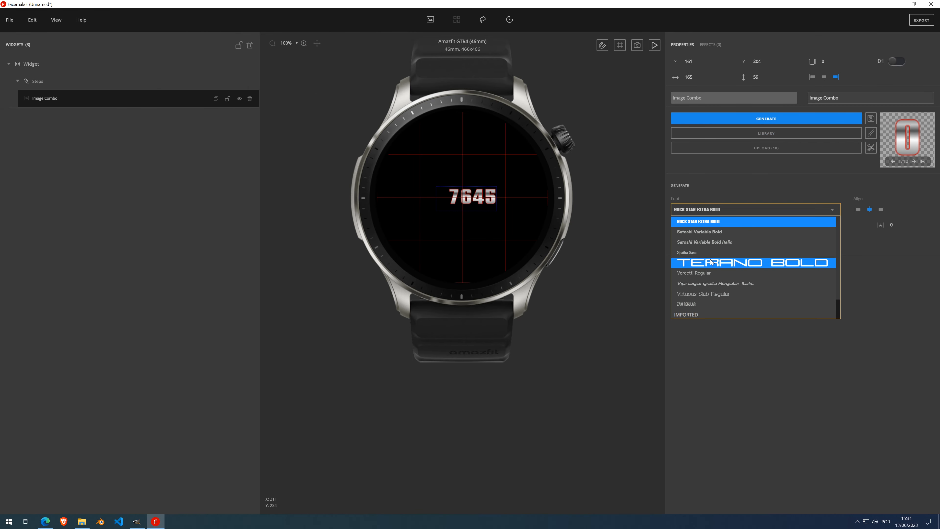
scroll(710, 259, down, 5)
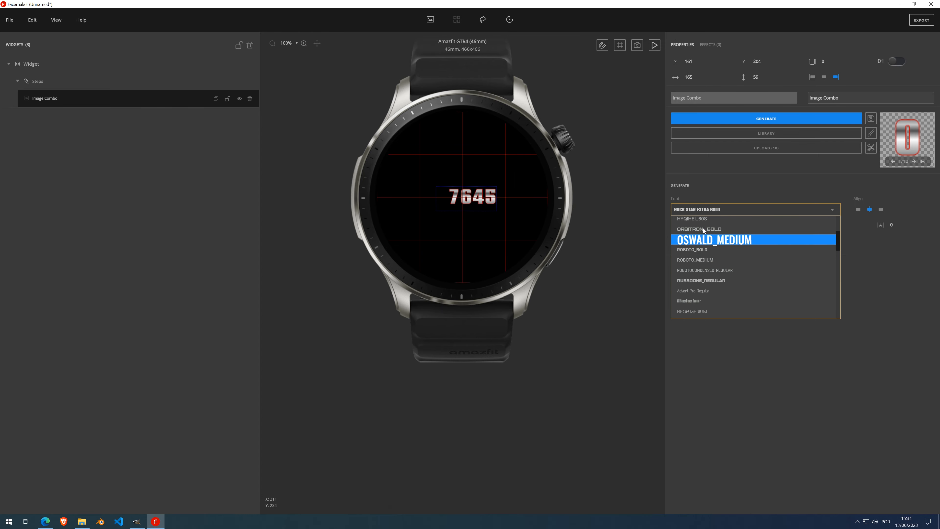
click(703, 227)
drag(502, 196, 478, 196)
Step: Change the font of the generated digits to Jean Luc Bold and inspect them up close
click(706, 210)
scroll(719, 276, up, 5)
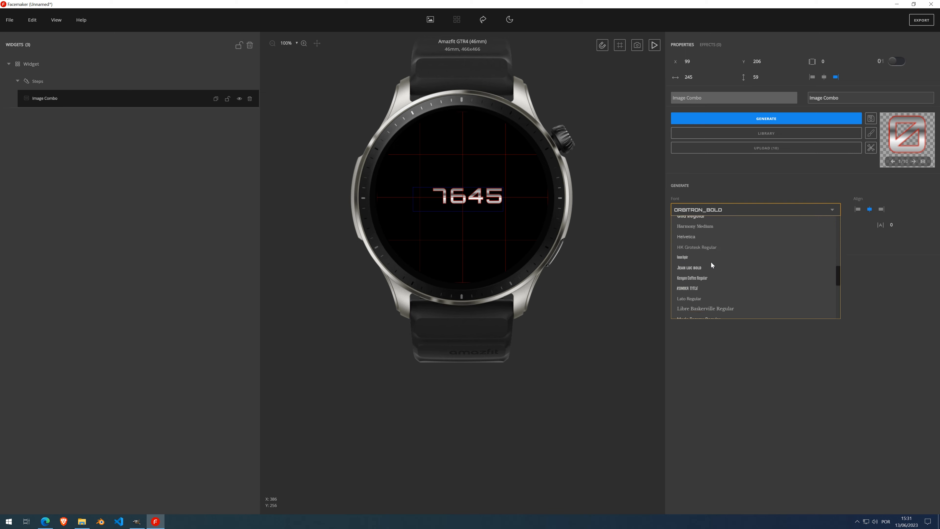
click(695, 261)
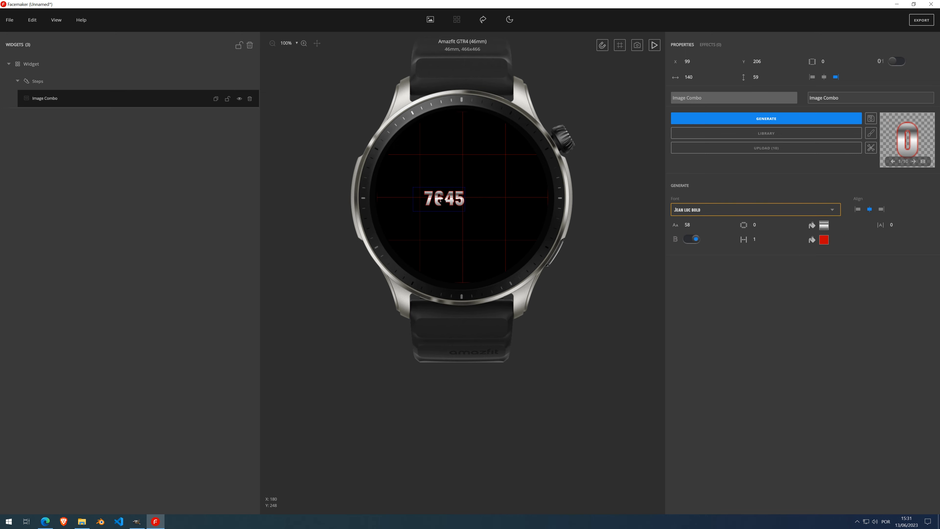
scroll(443, 203, up, 4)
scroll(443, 202, down, 3)
scroll(443, 203, down, 1)
Step: Hide the guidelines and move the Image Combo to about X 135, Y 207
click(56, 21)
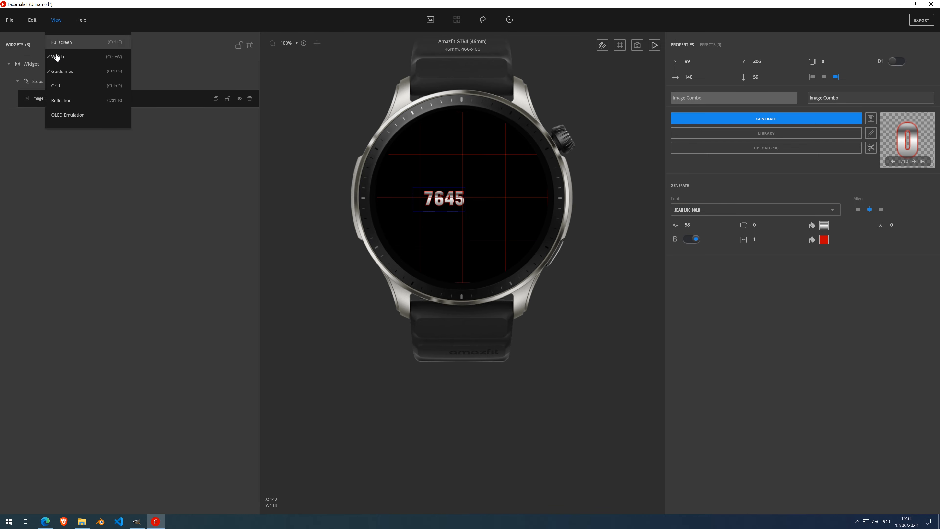
click(62, 74)
drag(436, 198, 450, 200)
scroll(451, 200, up, 5)
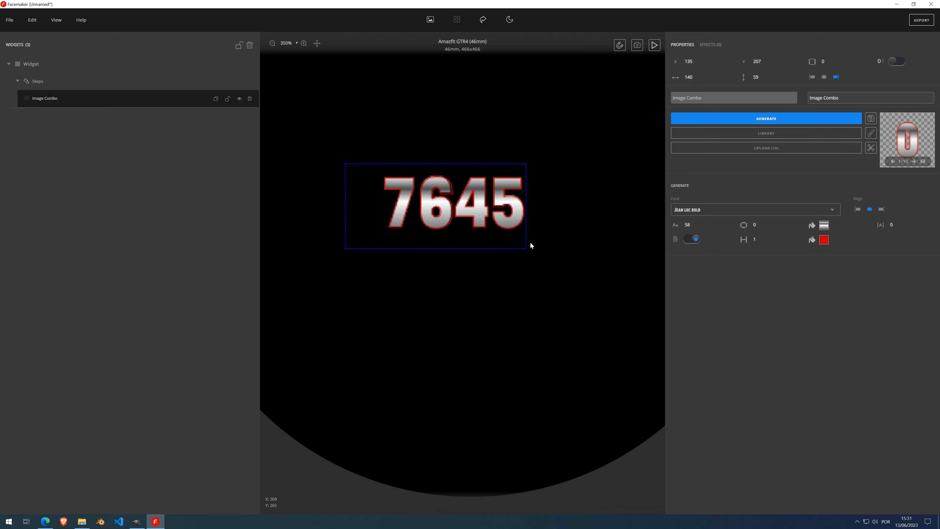
scroll(483, 213, down, 5)
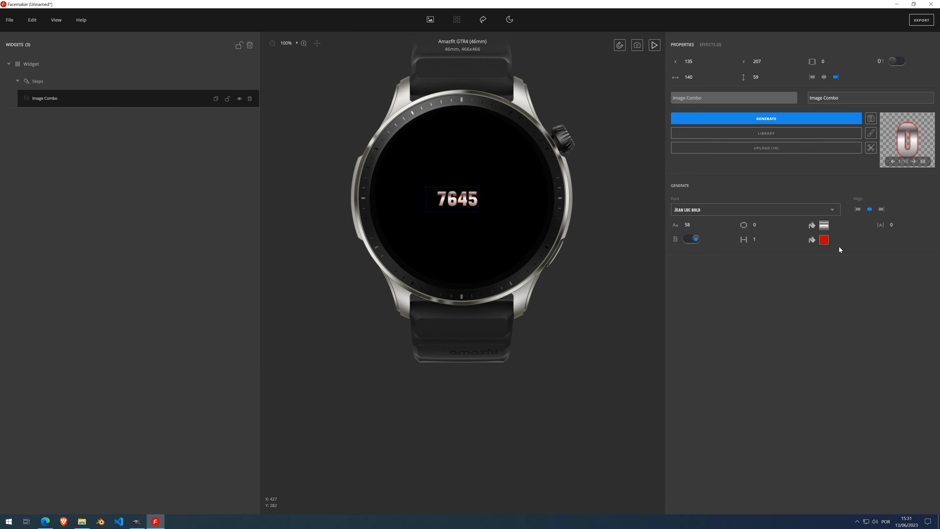
Step: Turn off the border of the generated digits and view their gradient fill without changing it
click(692, 239)
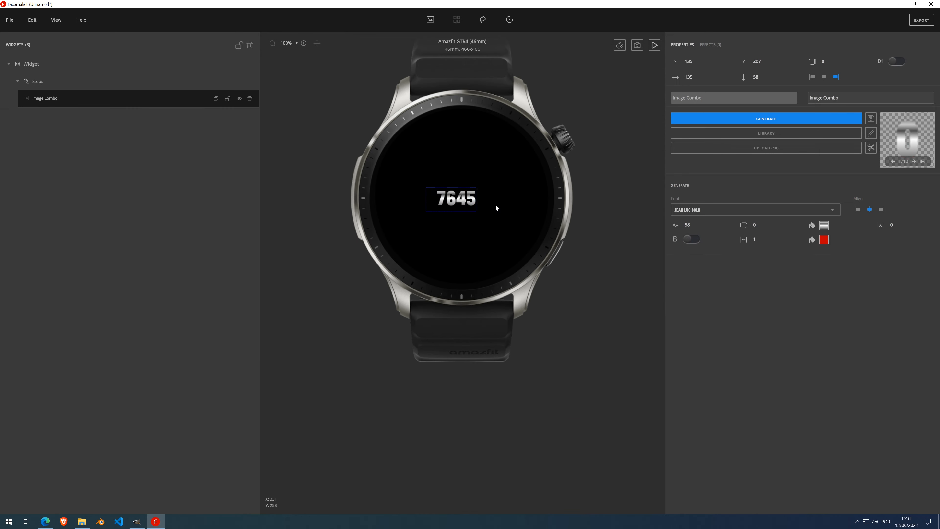
click(825, 226)
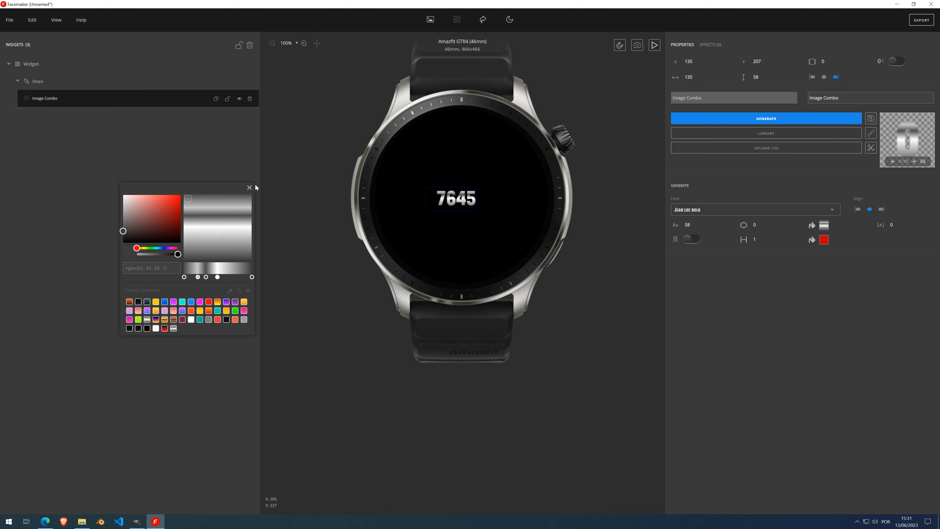
click(249, 187)
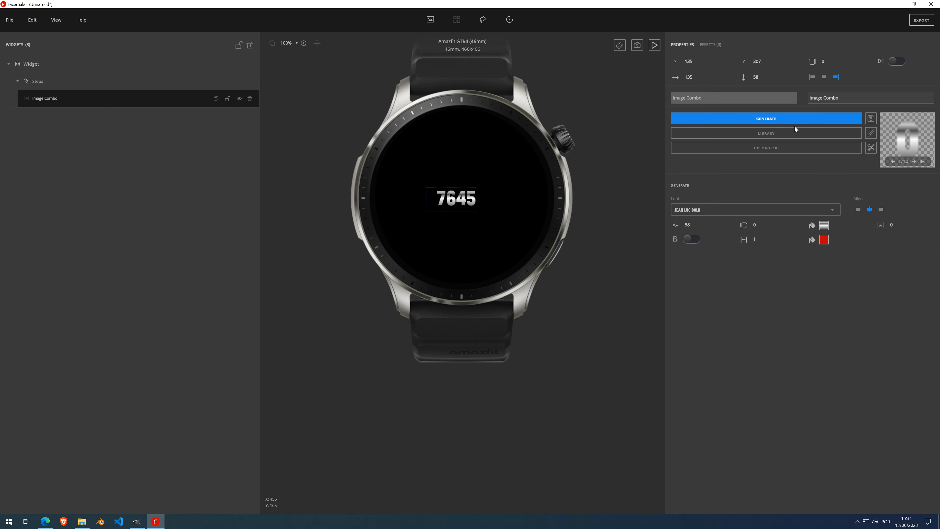
click(785, 122)
Step: Step through the available fonts for the generated digits, including Libre Baskerville Regular and Montserrat Regular, to Noto Serif Regular
click(711, 209)
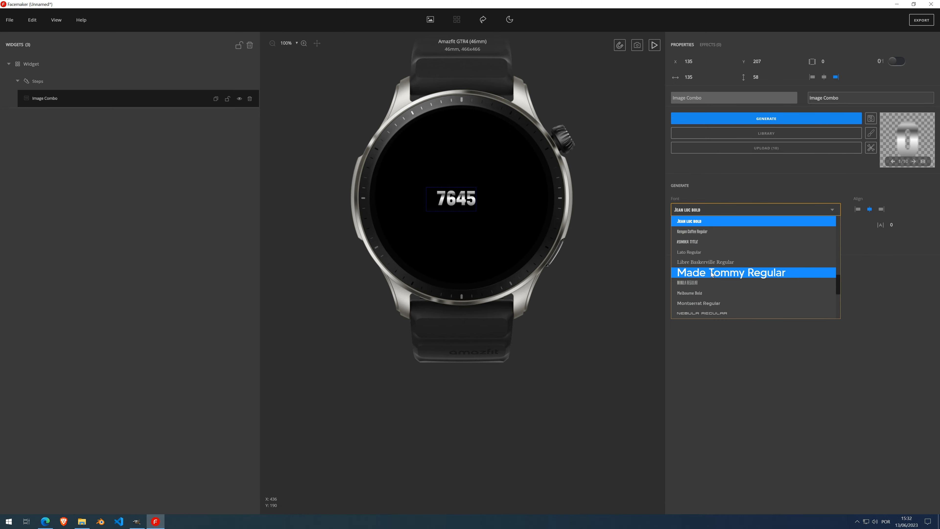
click(704, 234)
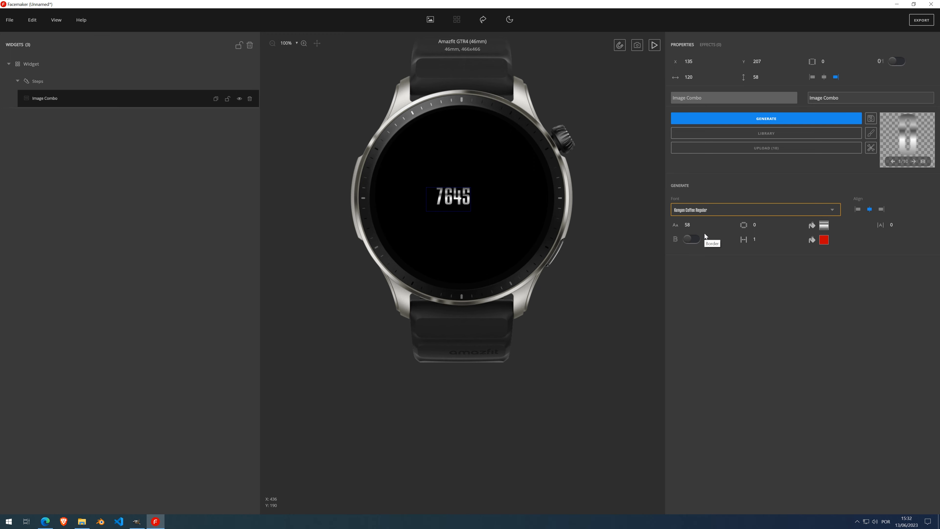
key(Down)
key(Down)
key(Down)
key(Down)
key(Down)
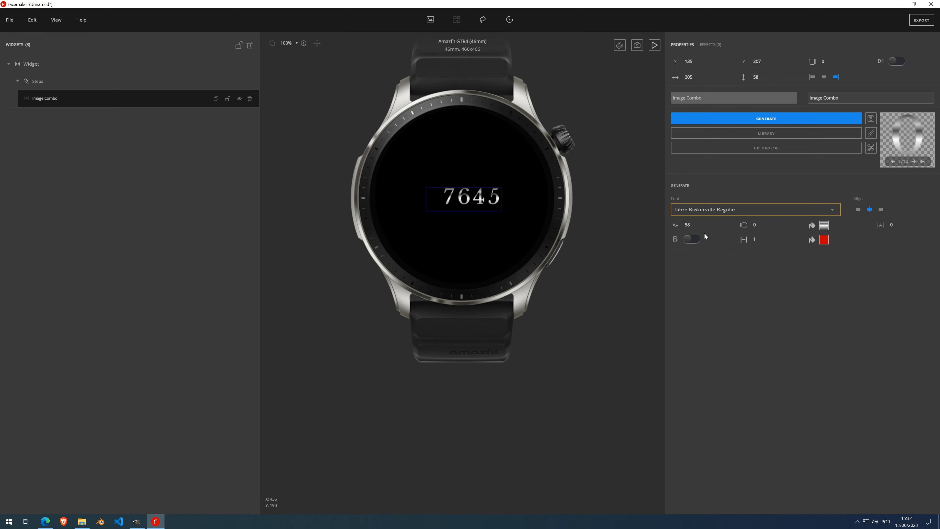
key(Down)
key(Down)
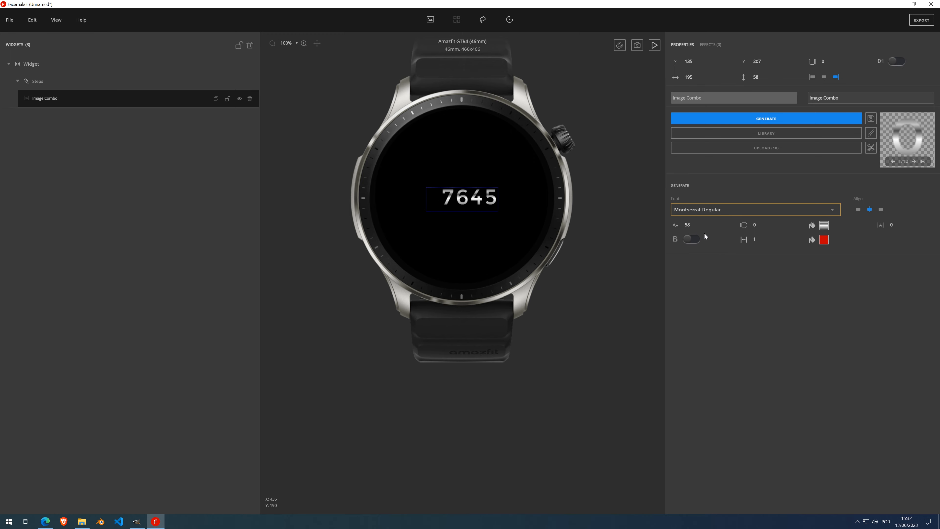
key(Down)
key(Down)
key(Down)
key(Down)
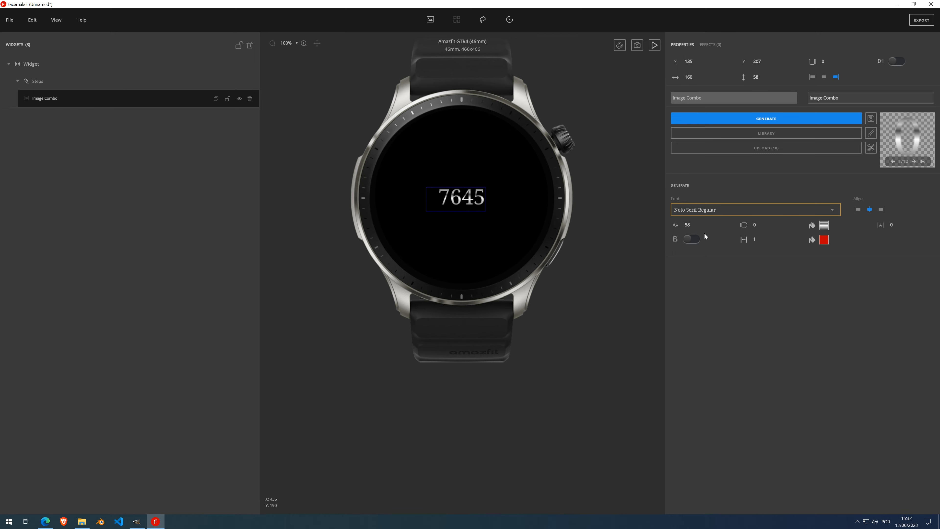
Step: Try further fonts for the generated digits, including Satoshi Variable Bold Italic and Vercetti Regular, and settle on Virtuous Slab Regular
key(Down)
key(Down)
key(Down)
key(Down)
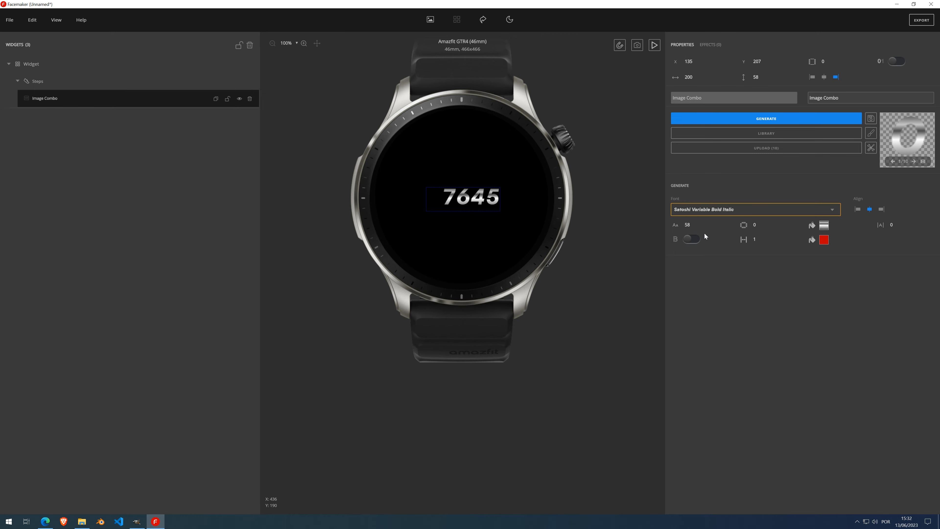
key(Down)
key(Down)
key(Down)
key(Down)
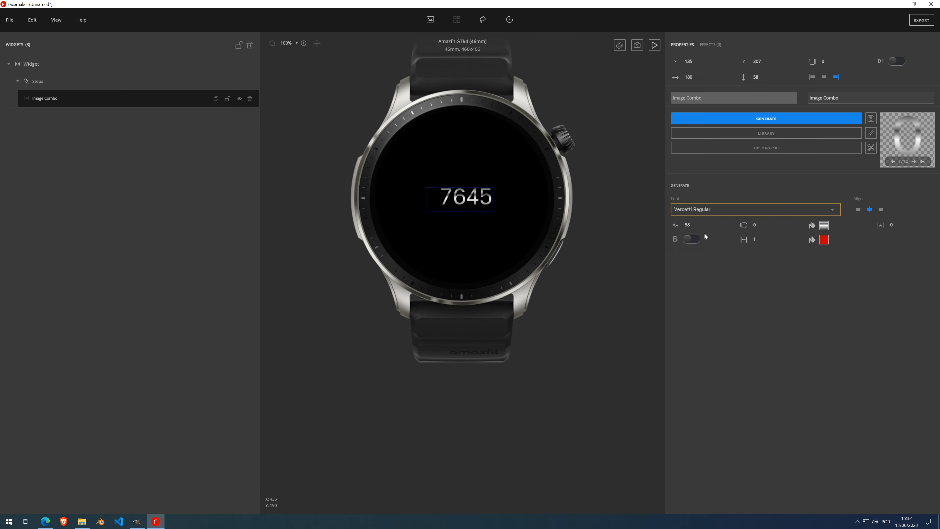
key(Down)
key(Down)
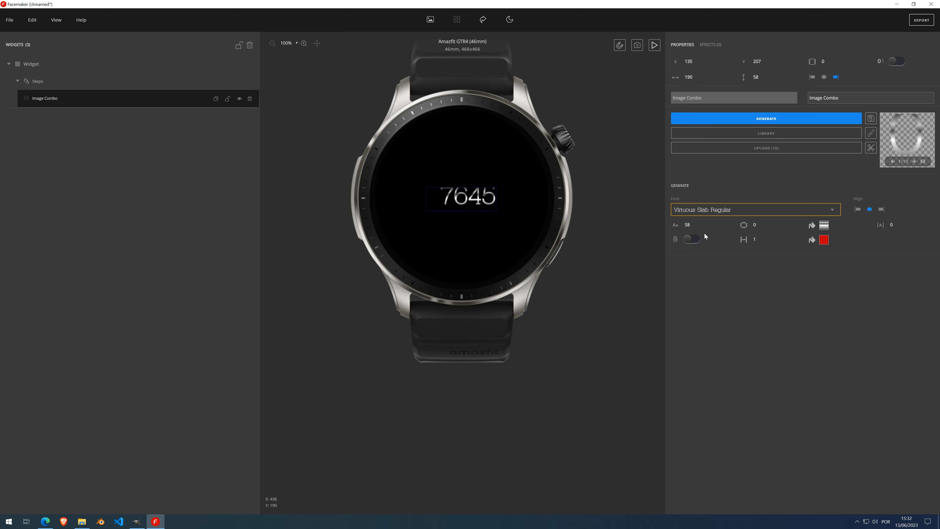
Step: Increase the margin of the generated digits to 7 so their tops are no longer cut off
scroll(486, 192, up, 2)
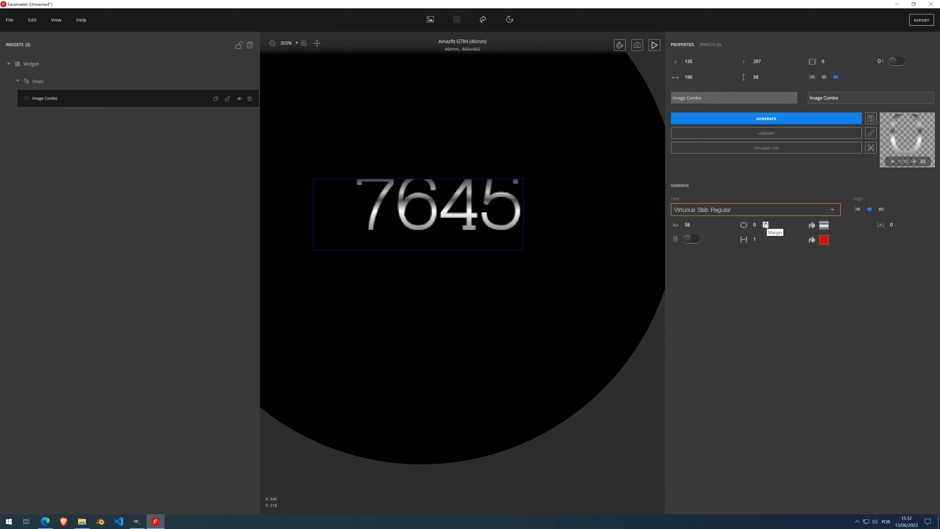
click(765, 223)
click(765, 223)
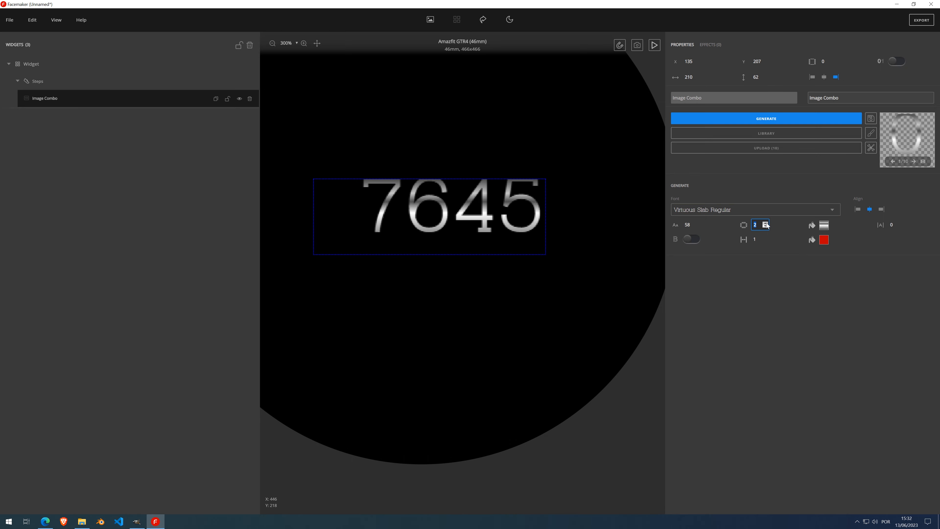
click(765, 223)
click(765, 223)
click(765, 223)
click(765, 223)
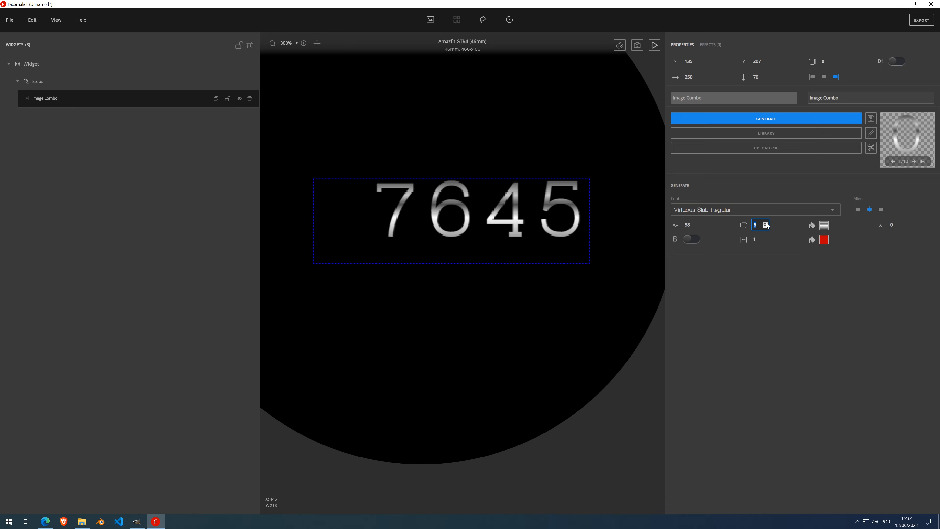
click(765, 223)
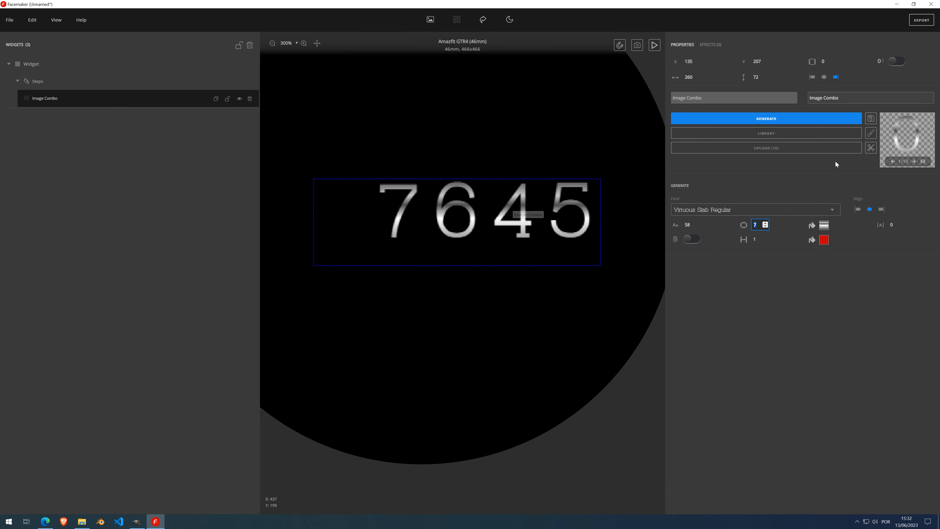
Step: Examine the individual digit images in the Frame editor, moving it clear of the watch face, and submit them without edits
click(923, 161)
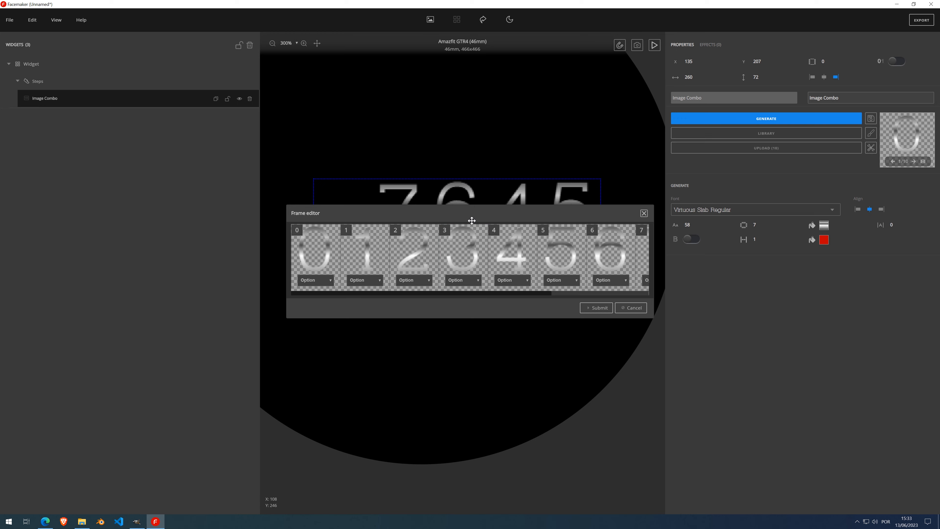
drag(472, 218, 449, 324)
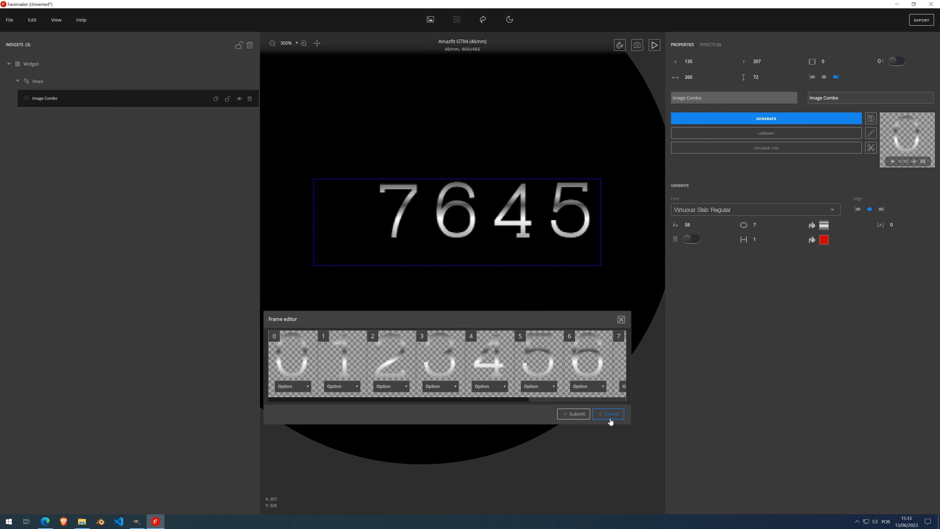
click(582, 415)
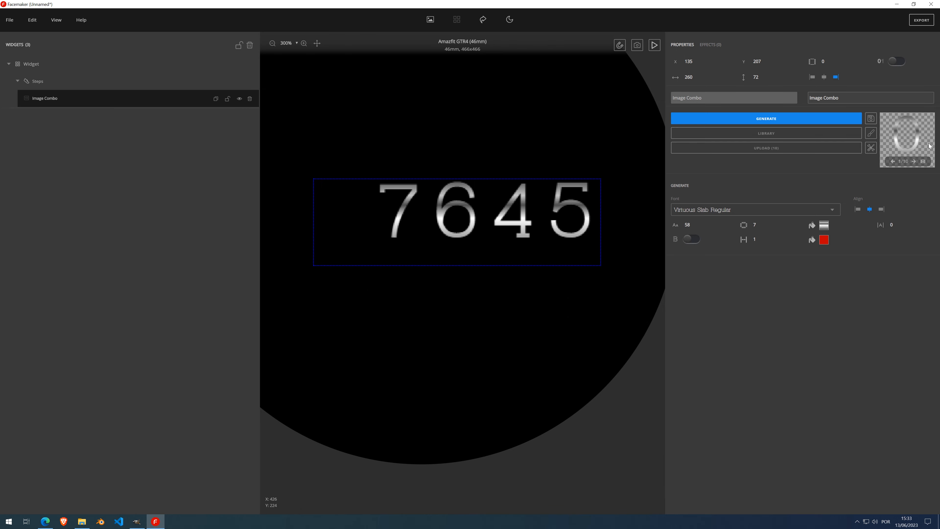
Step: Close the digit generation settings and crop the Image Combo's digit images to content
click(769, 119)
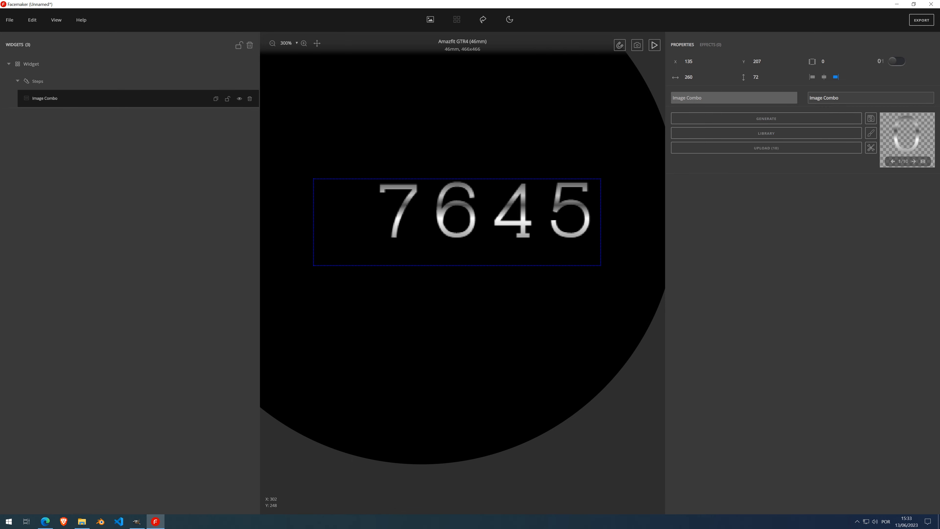
scroll(484, 228, down, 2)
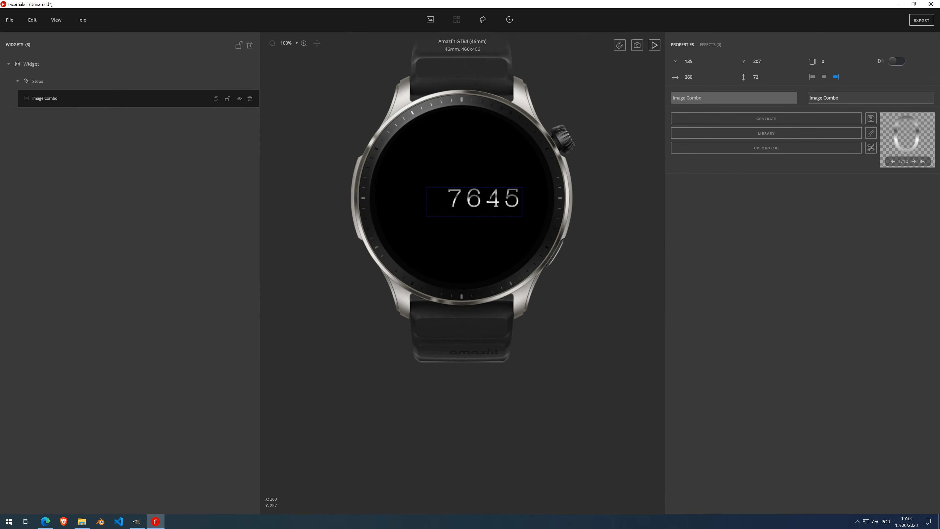
click(871, 149)
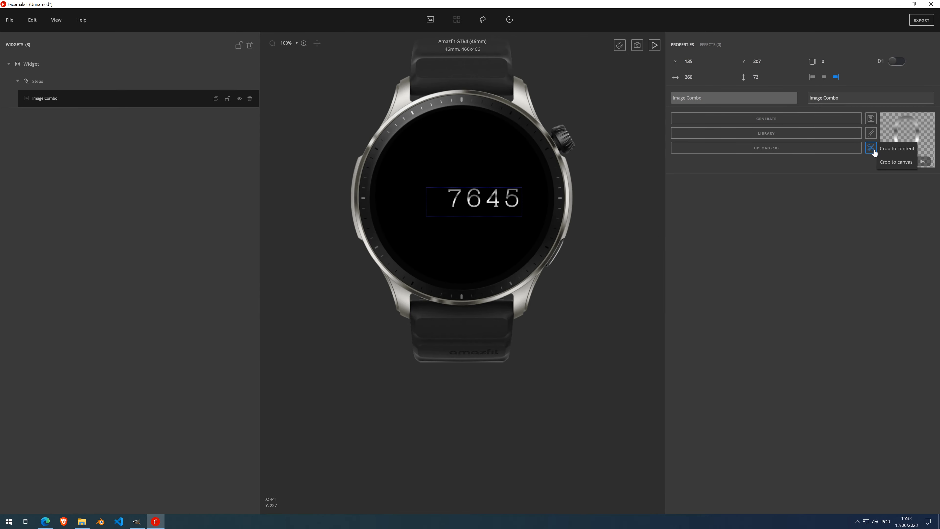
click(898, 150)
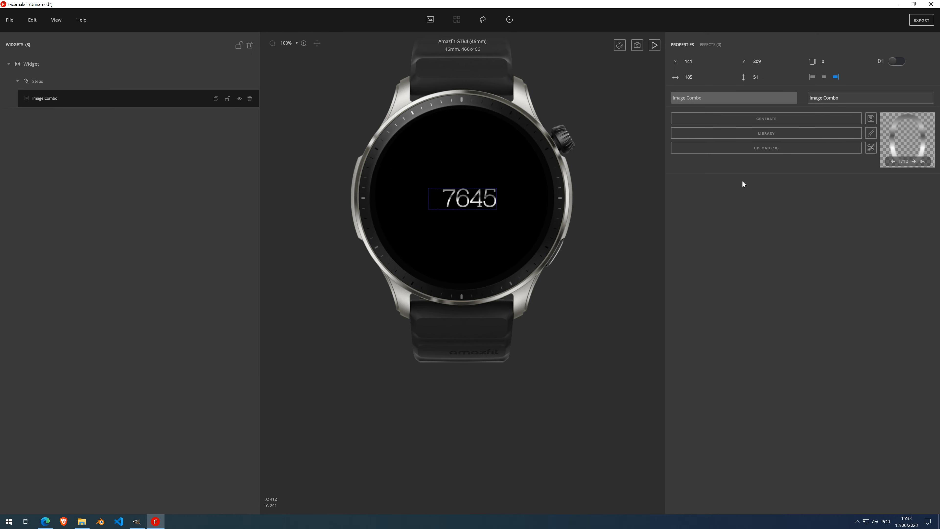
Step: Check the cropped digit images in the Frame editor and inspect the digits up close on the watch face
click(923, 162)
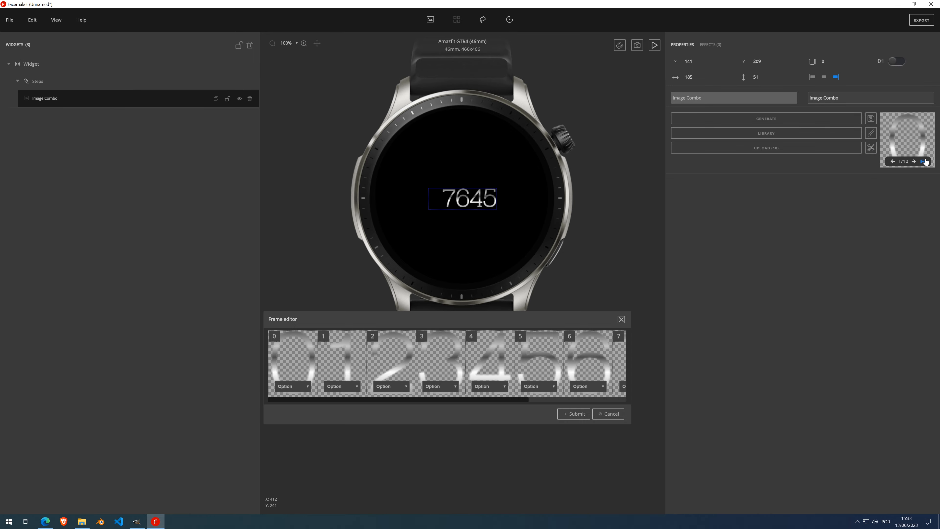
click(621, 320)
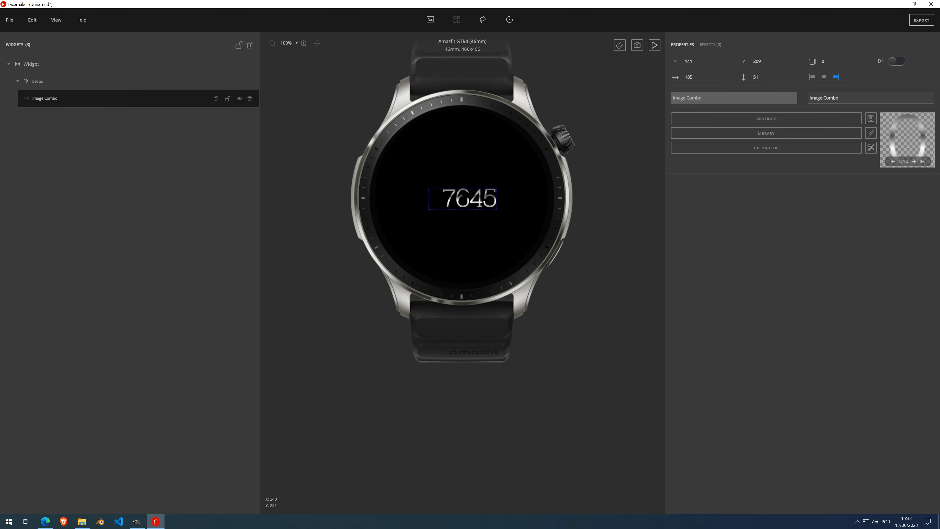
scroll(467, 201, up, 3)
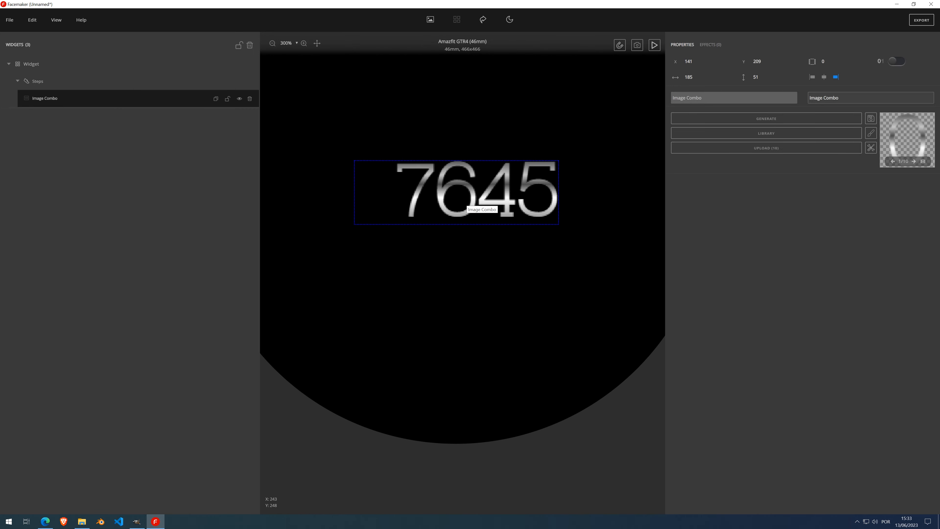
scroll(467, 201, down, 3)
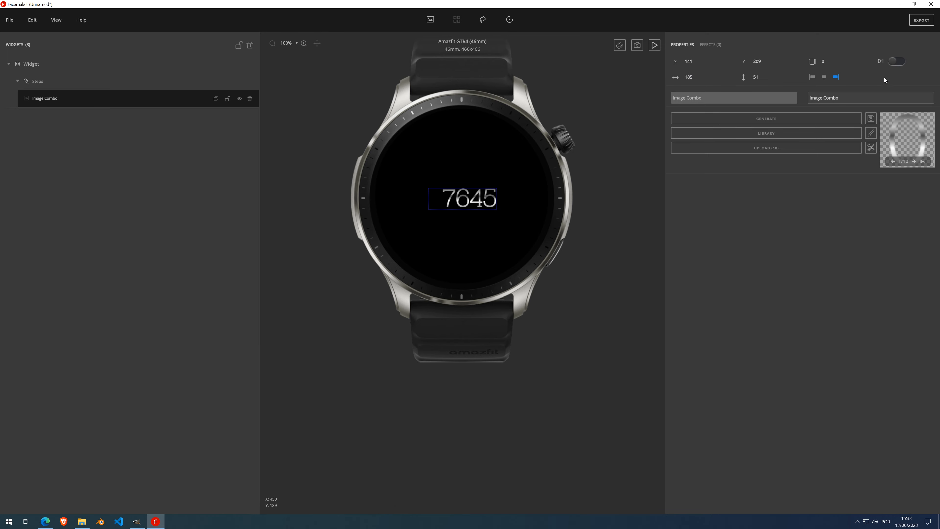
Step: Turn on zero padding for the Image Combo and start the watch face preview
click(897, 61)
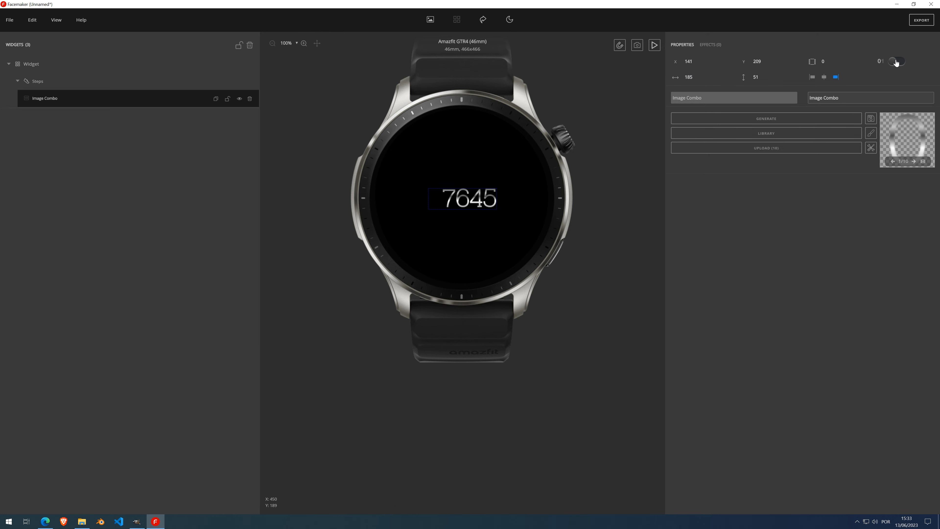
click(654, 45)
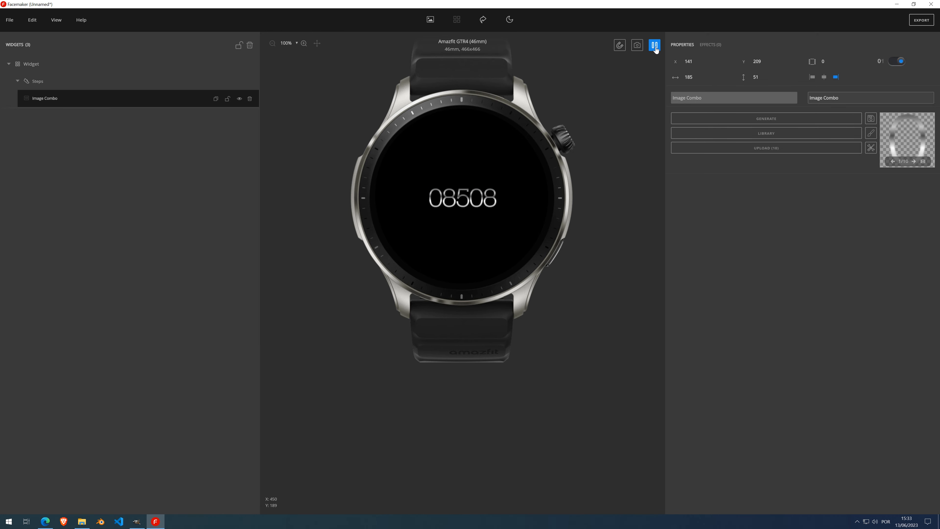